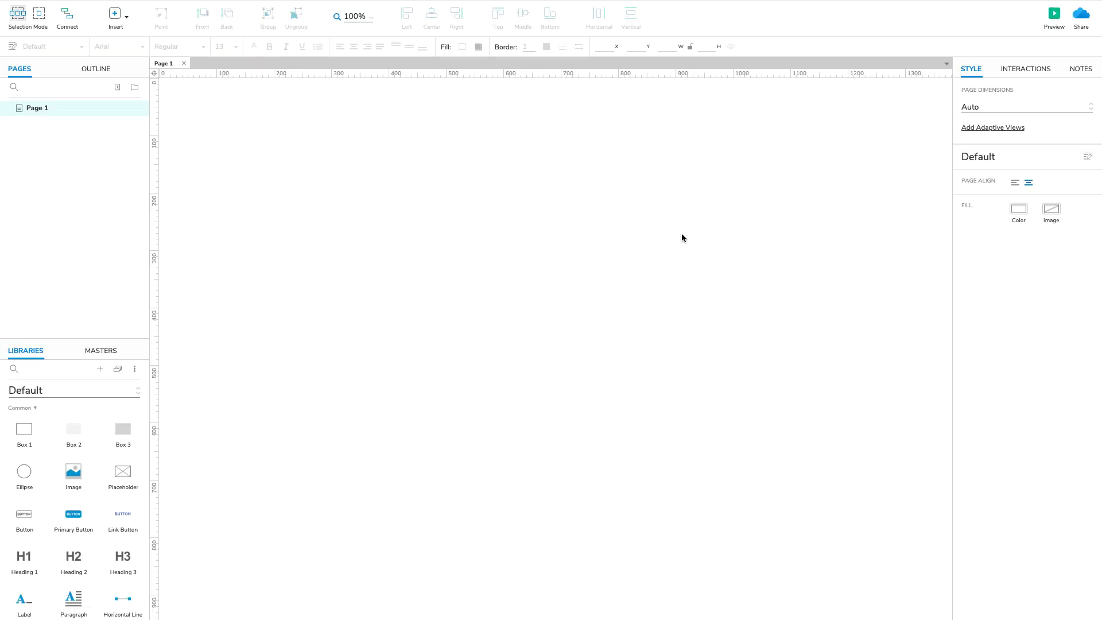
# - Place a placeholder on the page with three primary buttons beneath it
pyautogui.moveTo(127, 471); pyautogui.dragTo(445, 141)
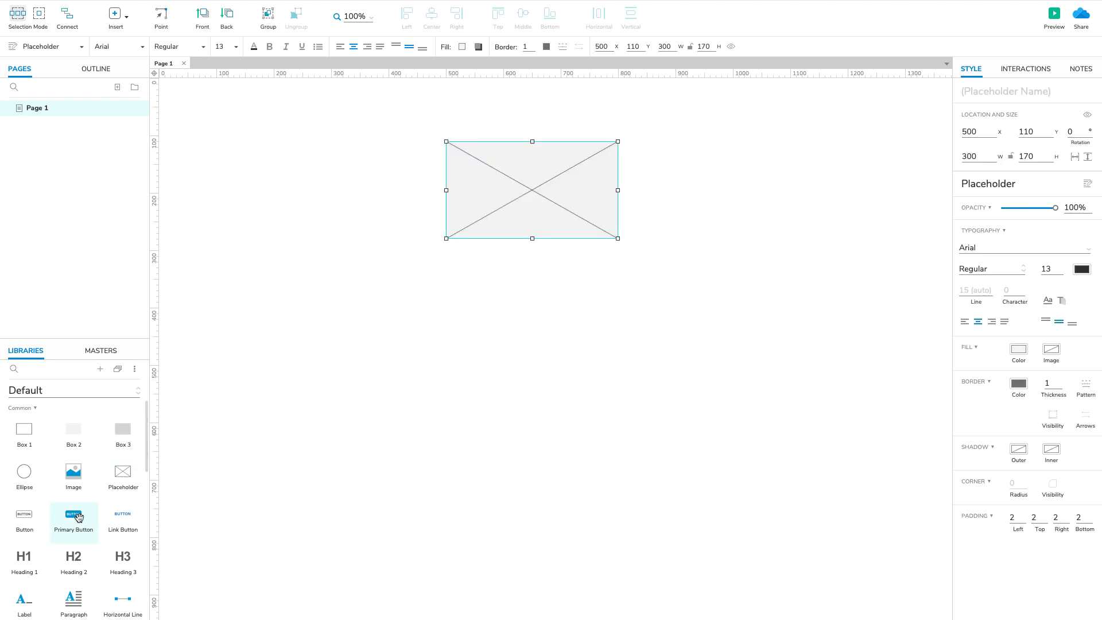
pyautogui.moveTo(74, 514); pyautogui.dragTo(400, 248)
pyautogui.moveTo(73, 515); pyautogui.dragTo(579, 251)
# - Label the first two buttons Show and Hide, and begin relabelling the third
pyautogui.doubleClick(464, 261)
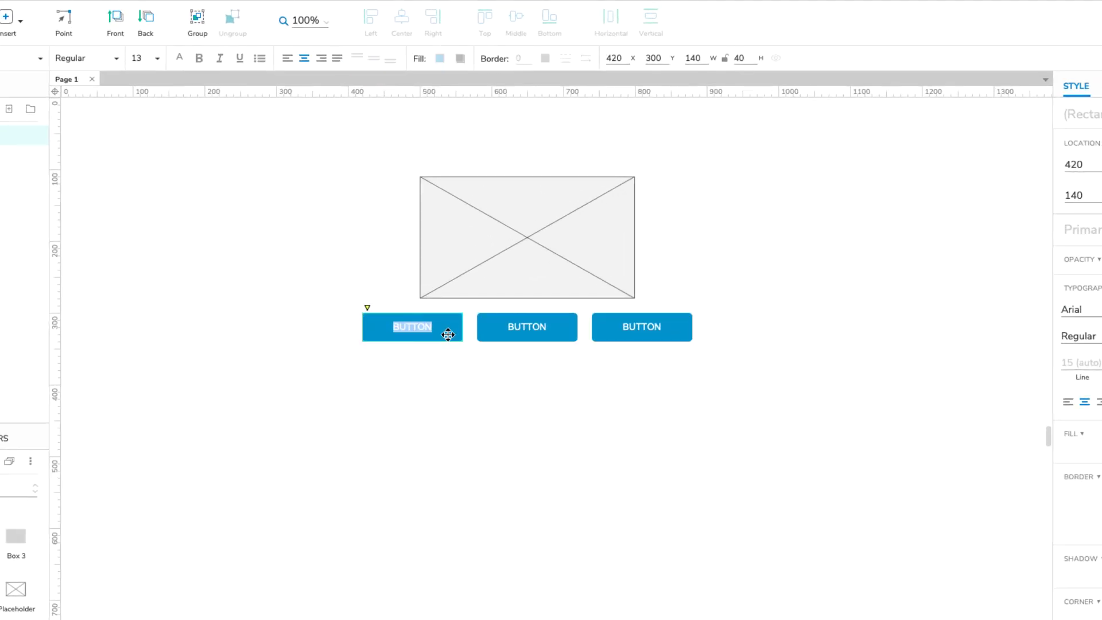
pyautogui.write('Show')
pyautogui.doubleClick(509, 323)
pyautogui.write('Hide')
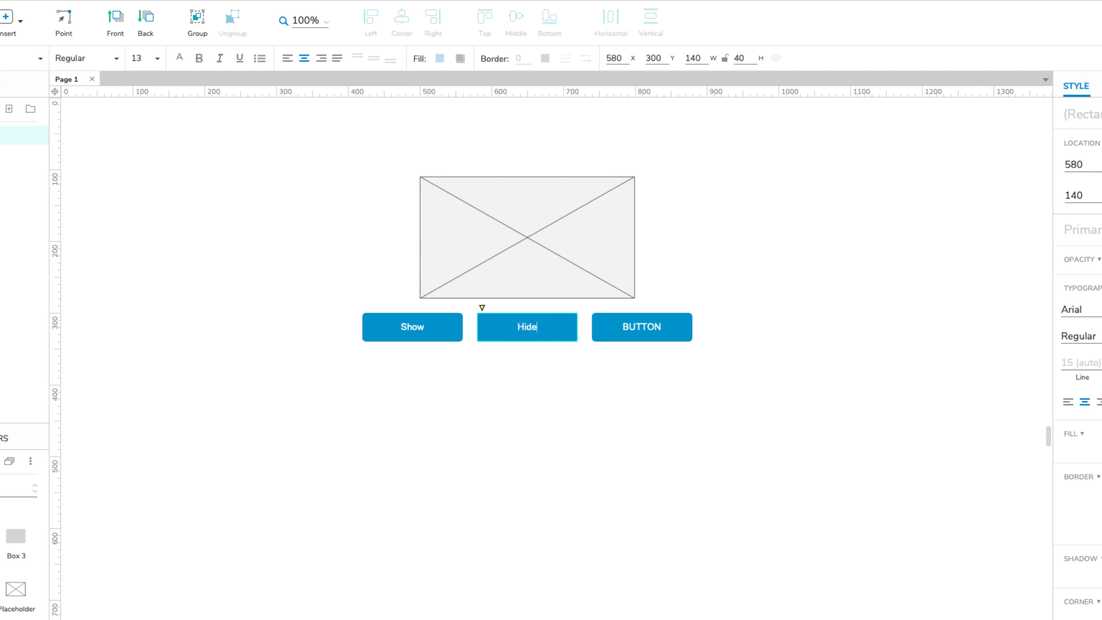
pyautogui.doubleClick(619, 320)
# - Finish labelling the third button Toggle, then mark the placeholder Hidden with the visibility icon
pyautogui.write('Toggle')
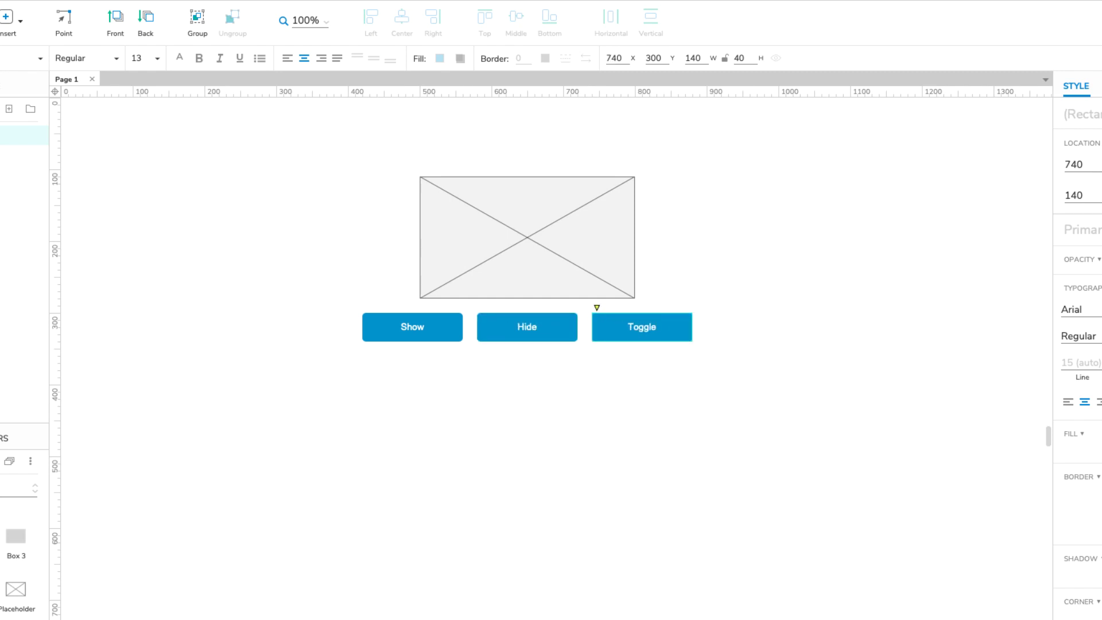
pyautogui.press('Escape')
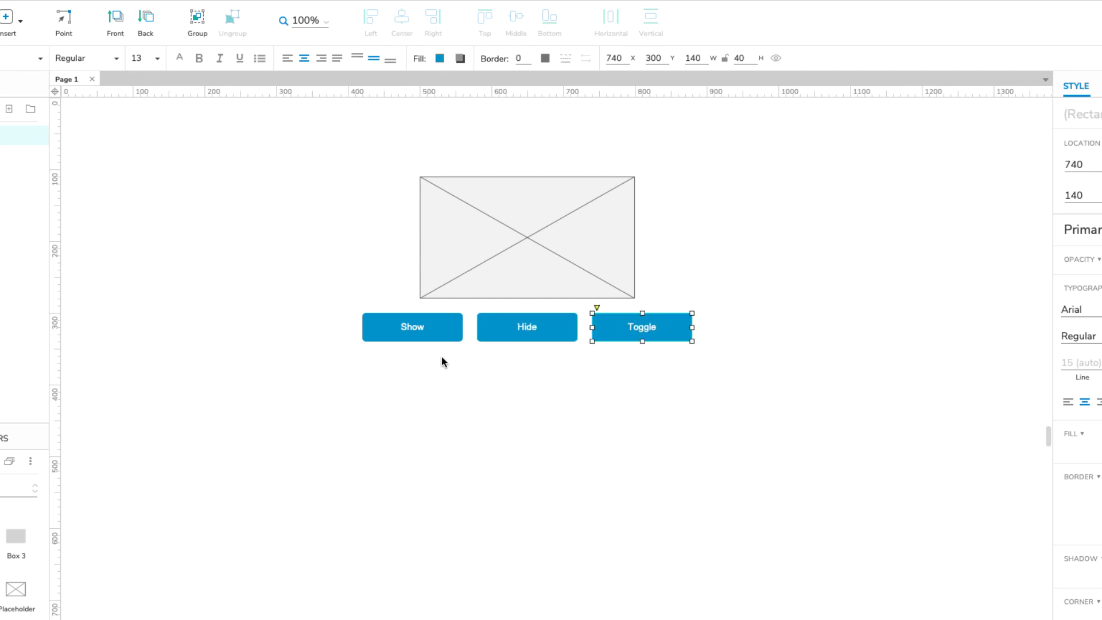
pyautogui.click(459, 277)
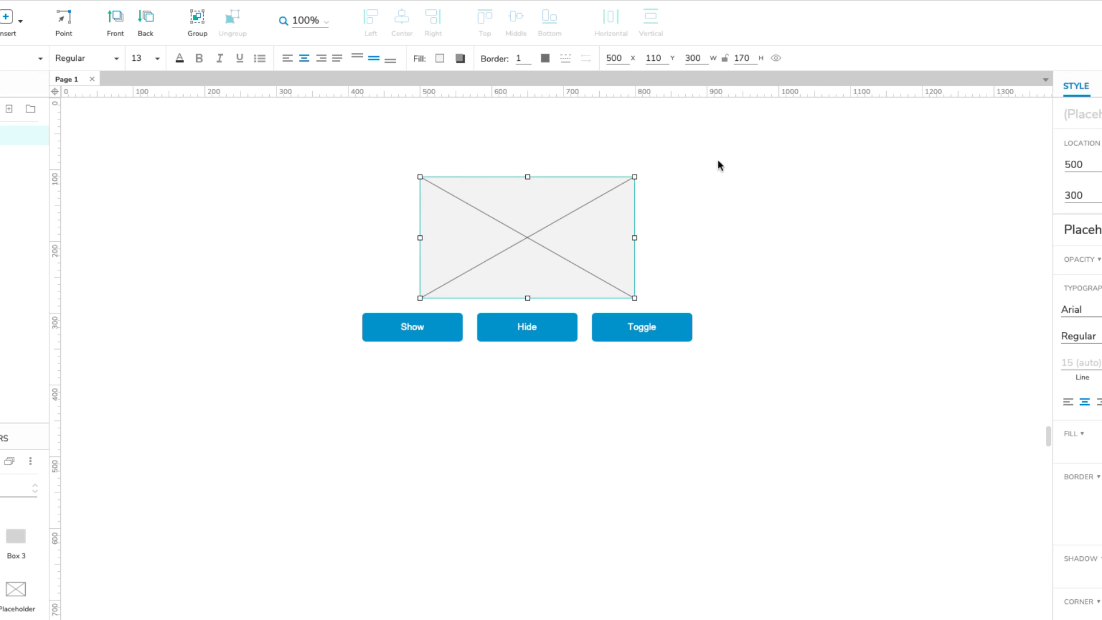
pyautogui.click(776, 58)
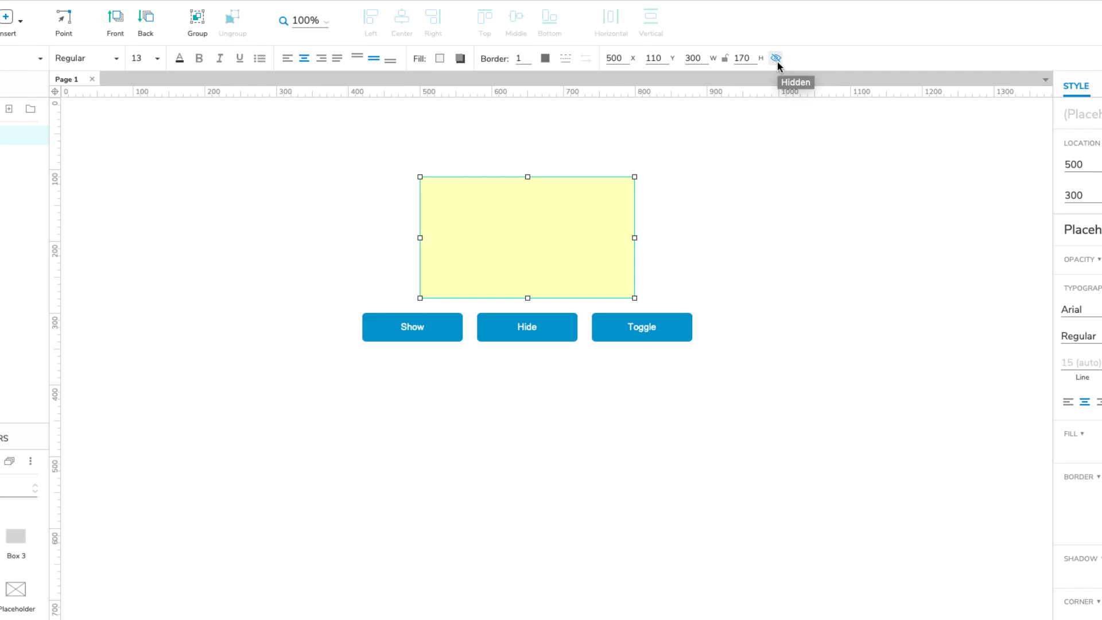
# - Give the Show button a Click or Tap action that shows the placeholder
pyautogui.click(381, 327)
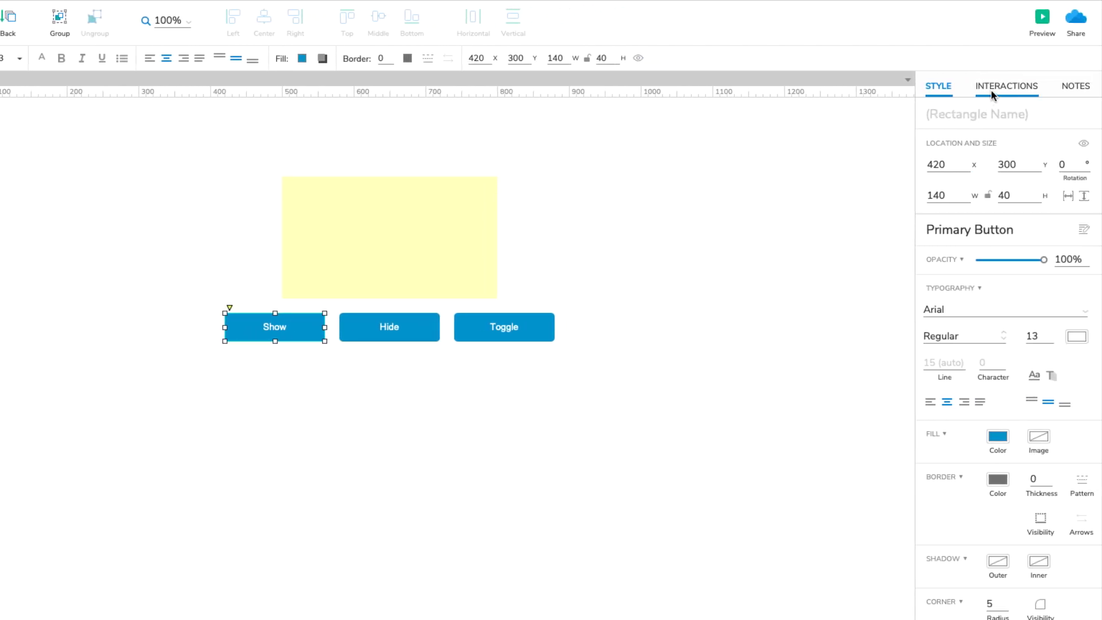
pyautogui.click(990, 93)
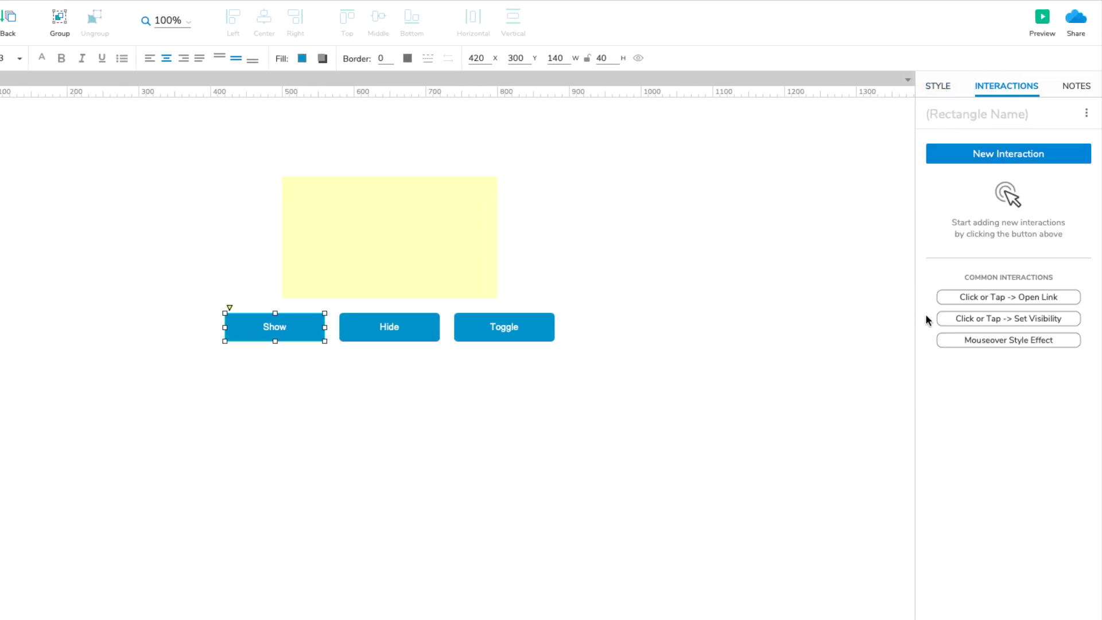
pyautogui.click(945, 318)
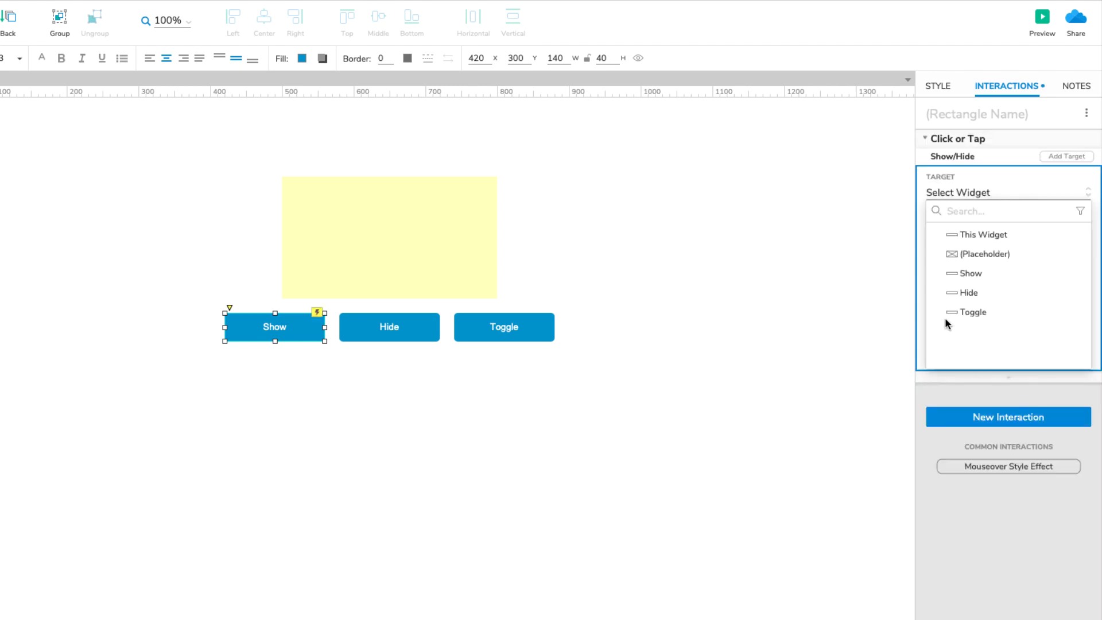
pyautogui.click(987, 256)
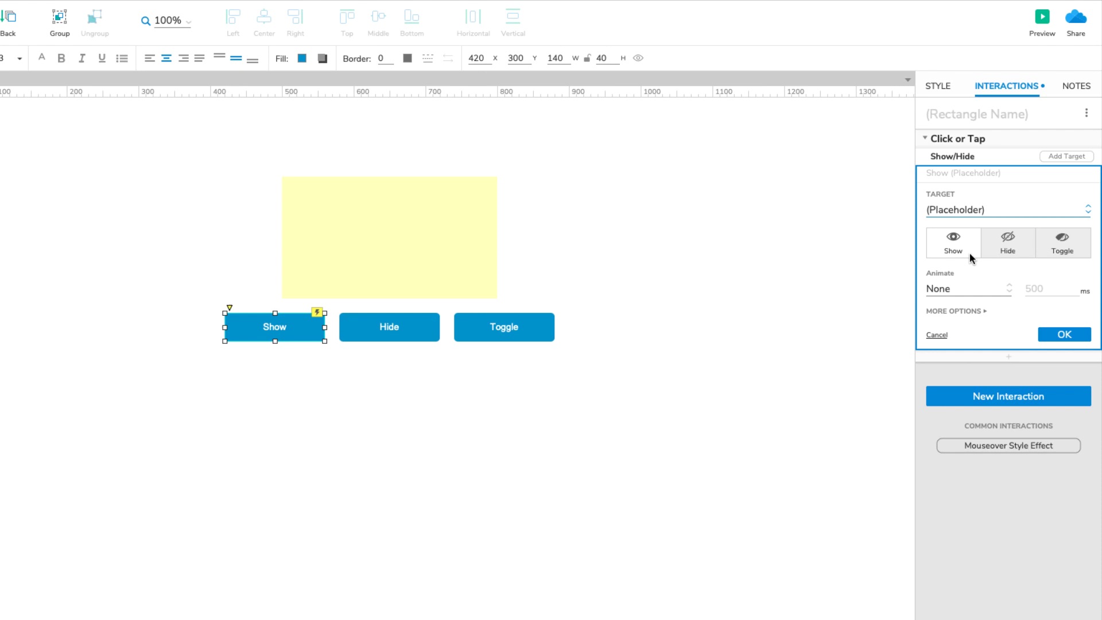
pyautogui.click(1045, 336)
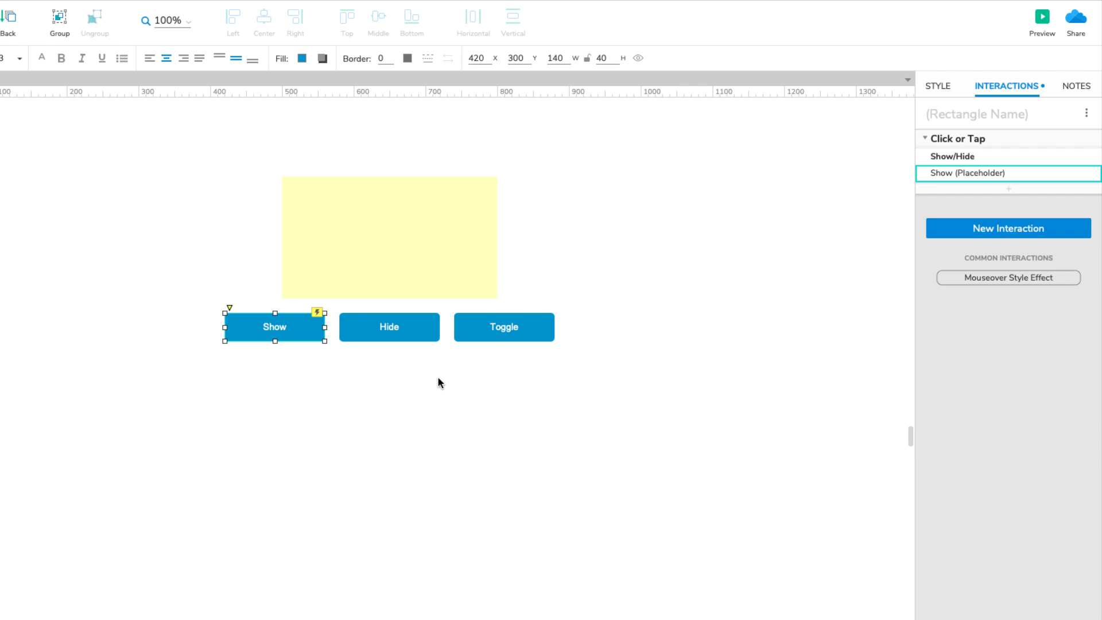
# - Give the Hide button a Click or Tap action that hides the placeholder
pyautogui.click(413, 325)
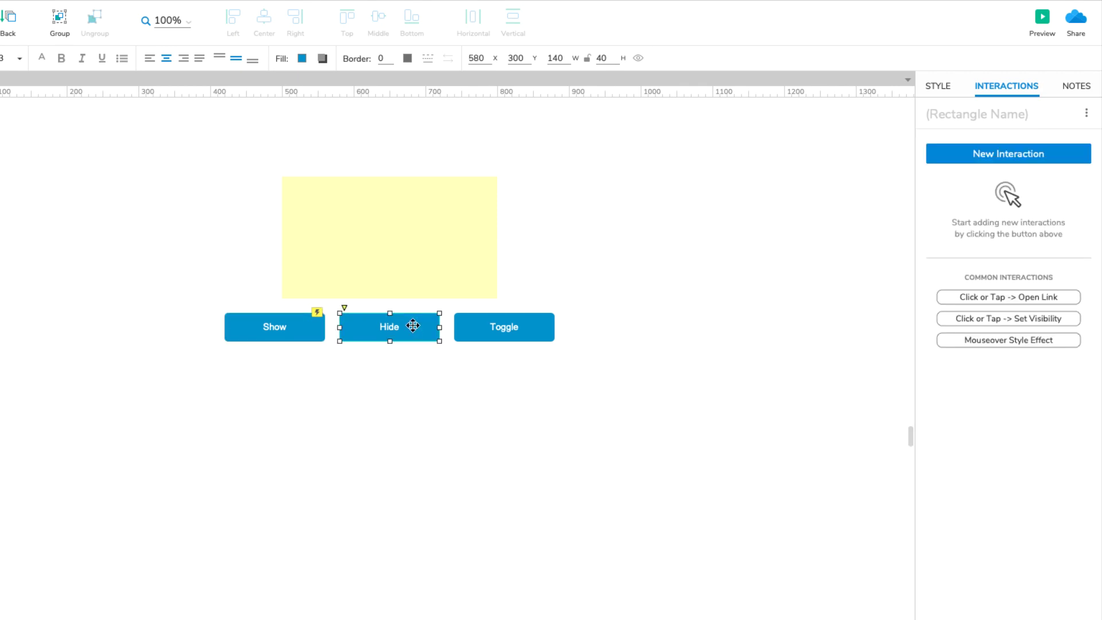
pyautogui.click(949, 320)
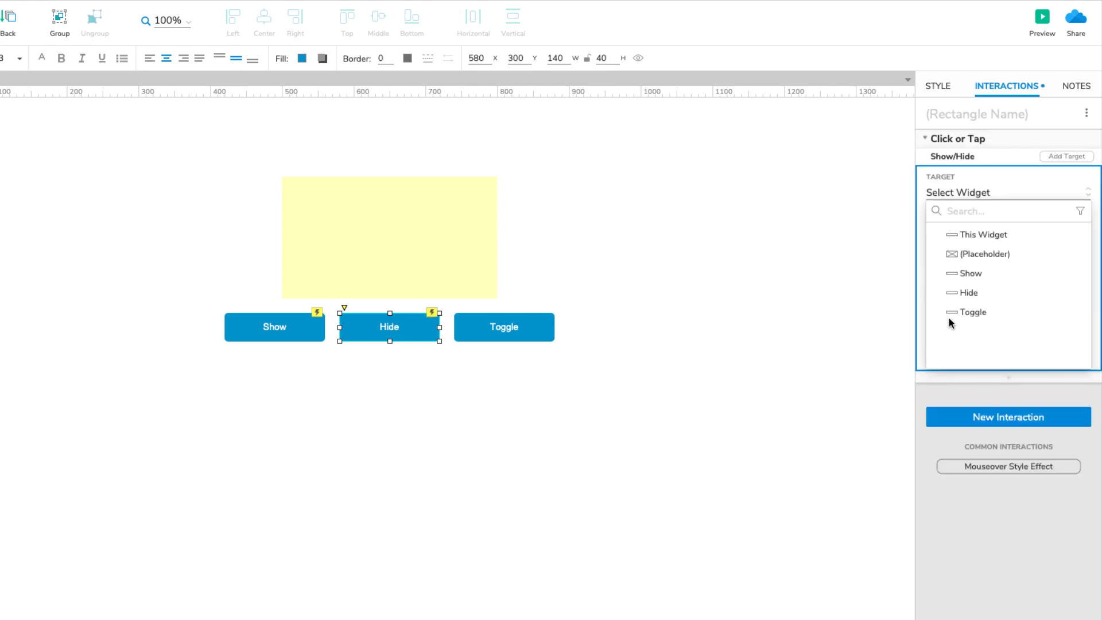
pyautogui.click(994, 254)
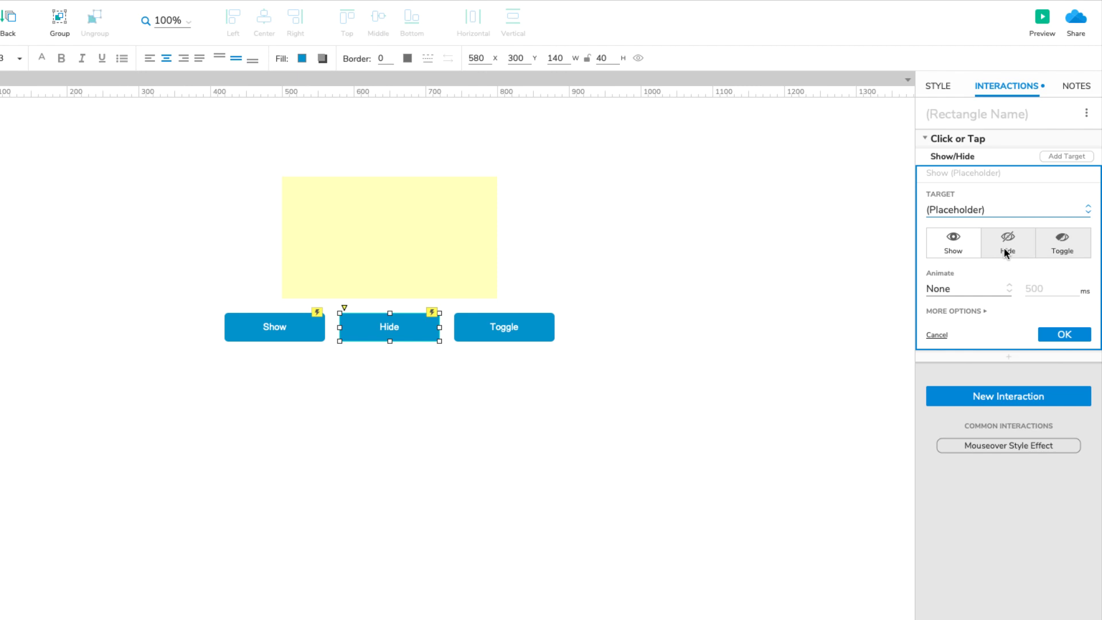
pyautogui.click(1018, 244)
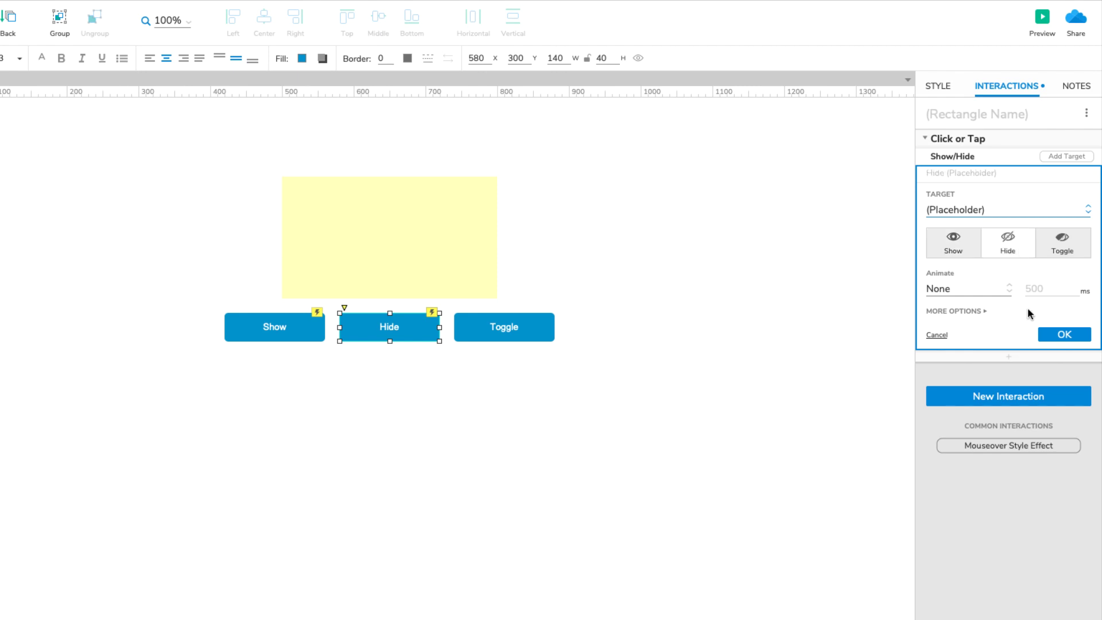
pyautogui.click(1053, 336)
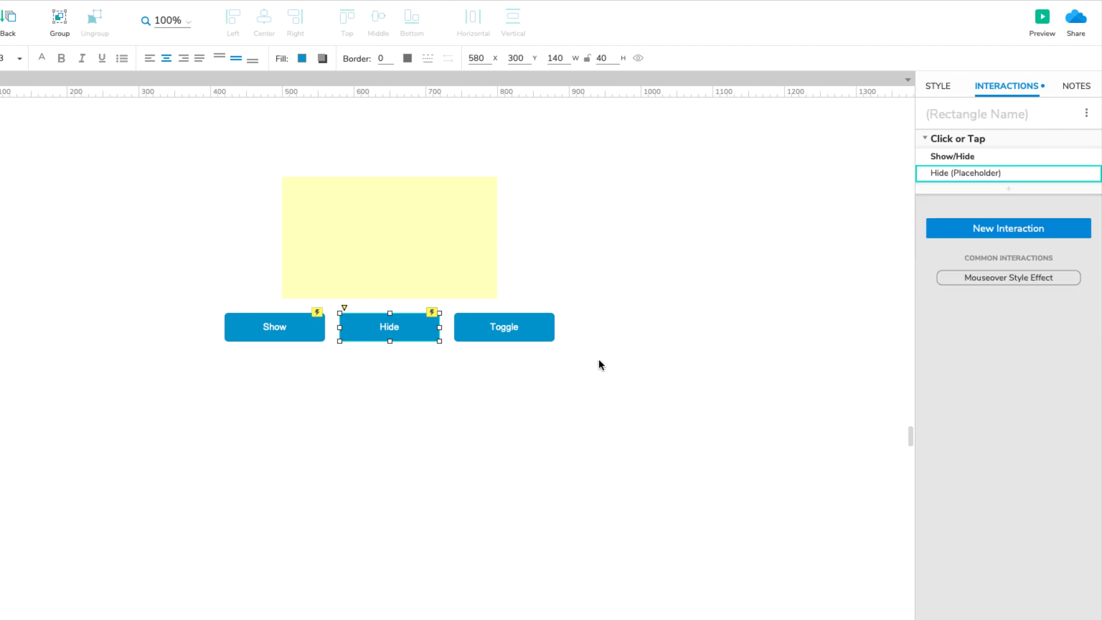
# - Give the Toggle button a Click or Tap action that toggles the placeholder's visibility
pyautogui.click(528, 326)
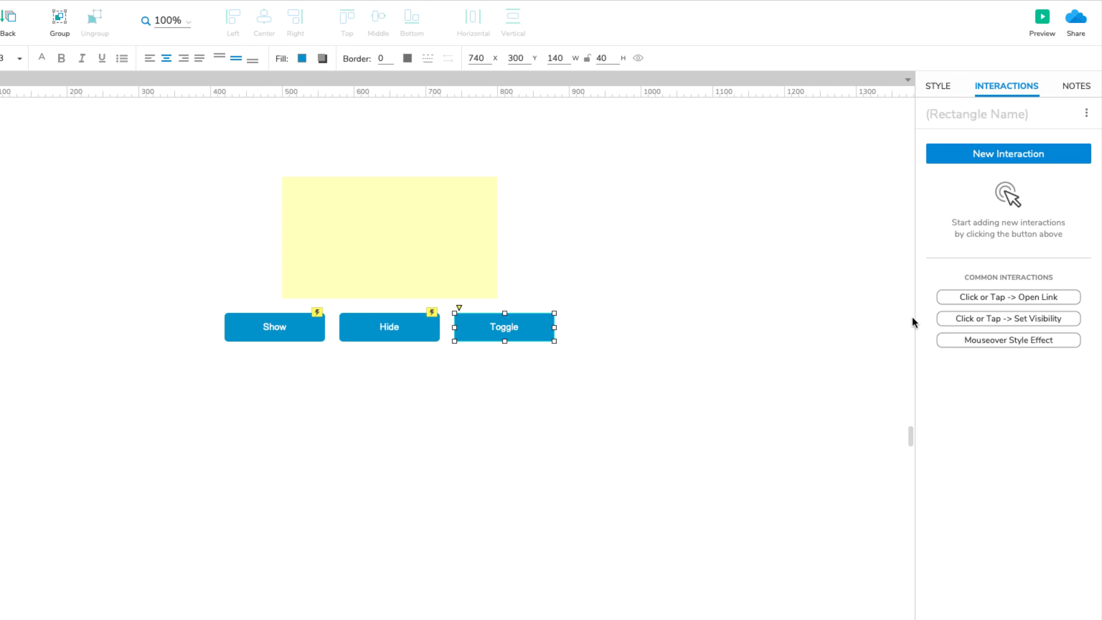
pyautogui.click(941, 319)
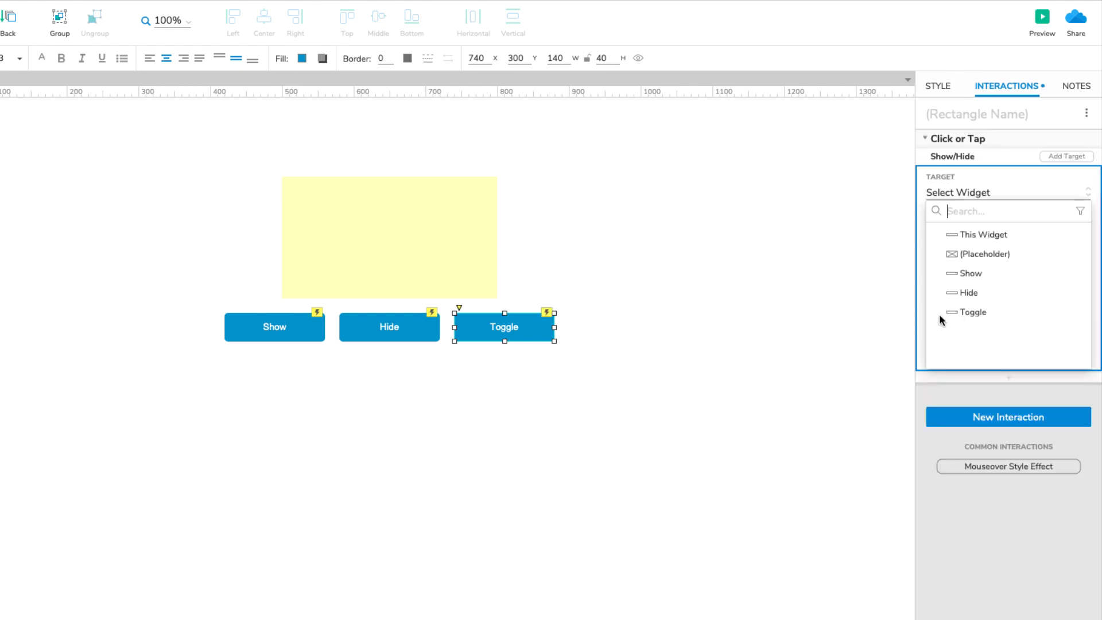
pyautogui.click(984, 254)
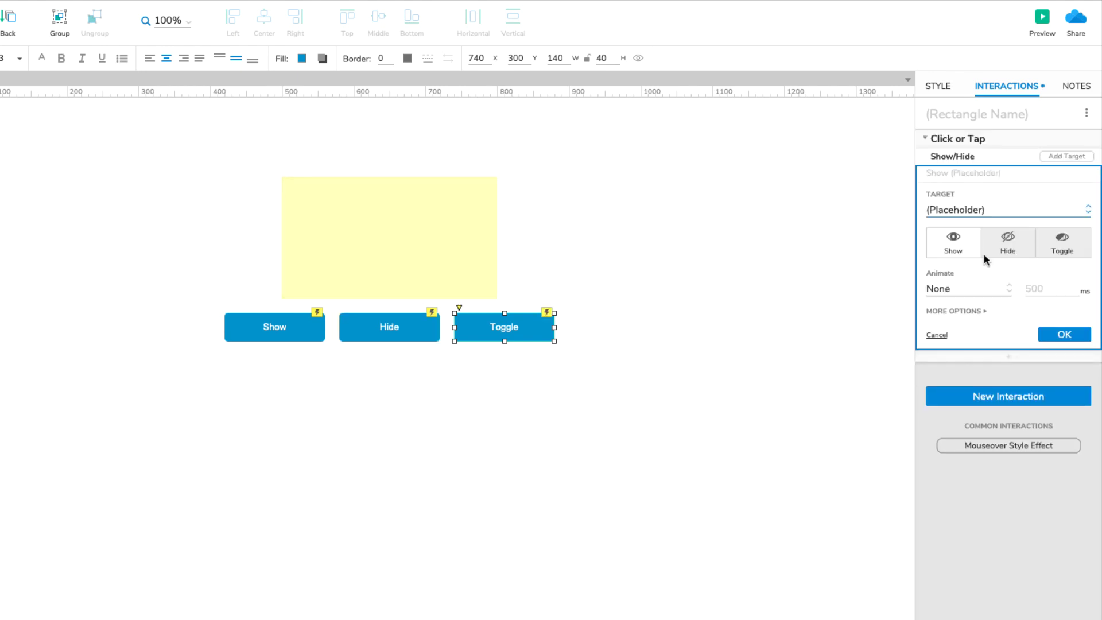
pyautogui.click(1076, 252)
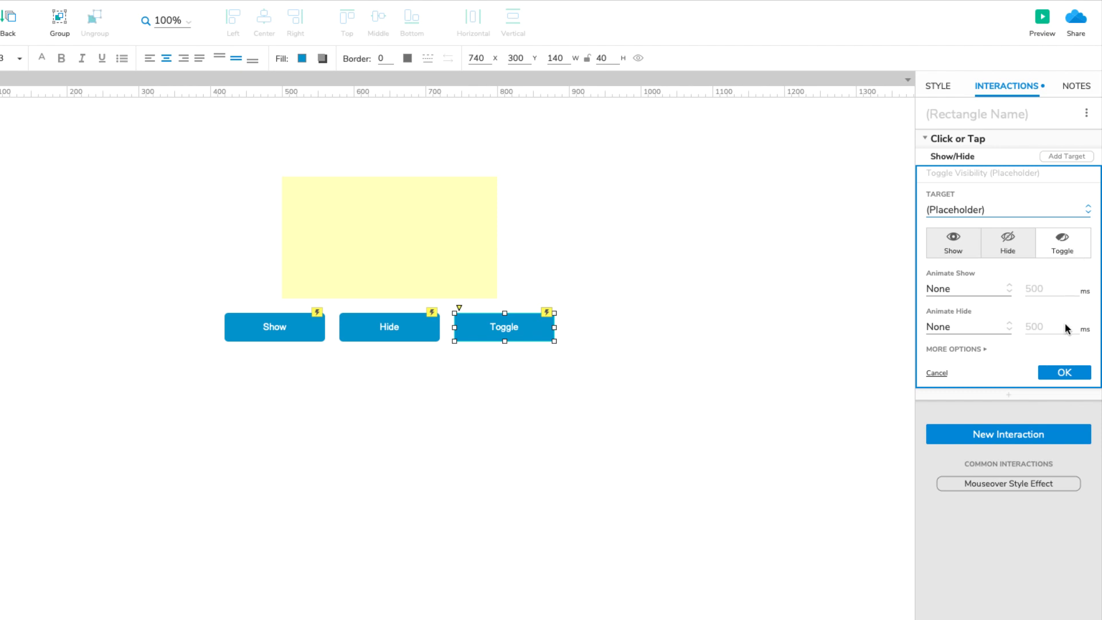
pyautogui.click(1069, 372)
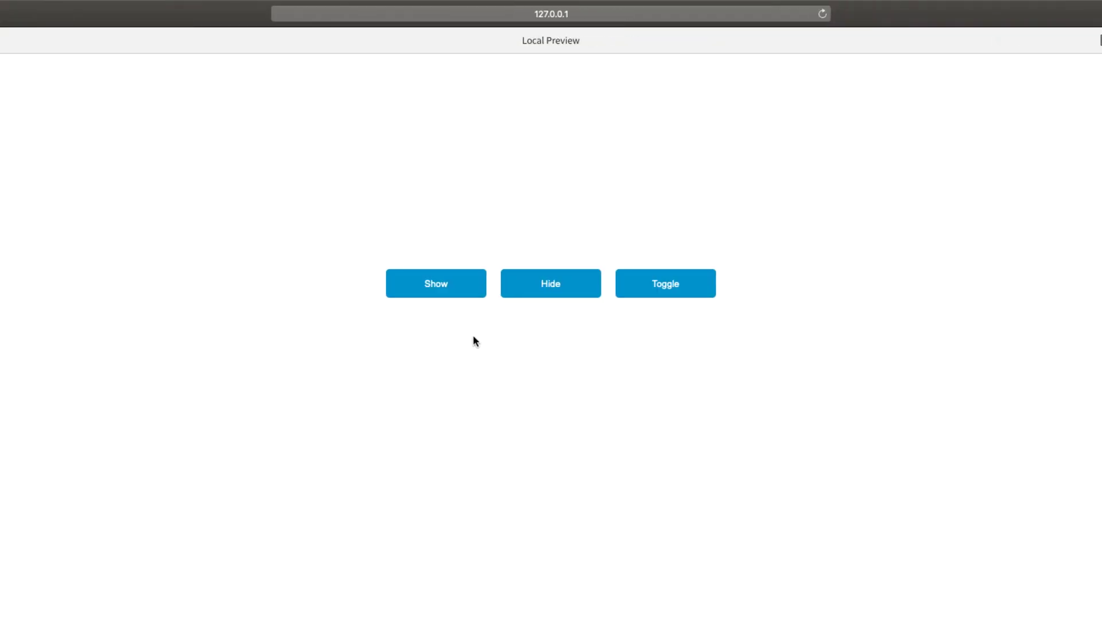
# - In the preview, test Show, then Hide, then Toggle three times on the placeholder
pyautogui.click(464, 294)
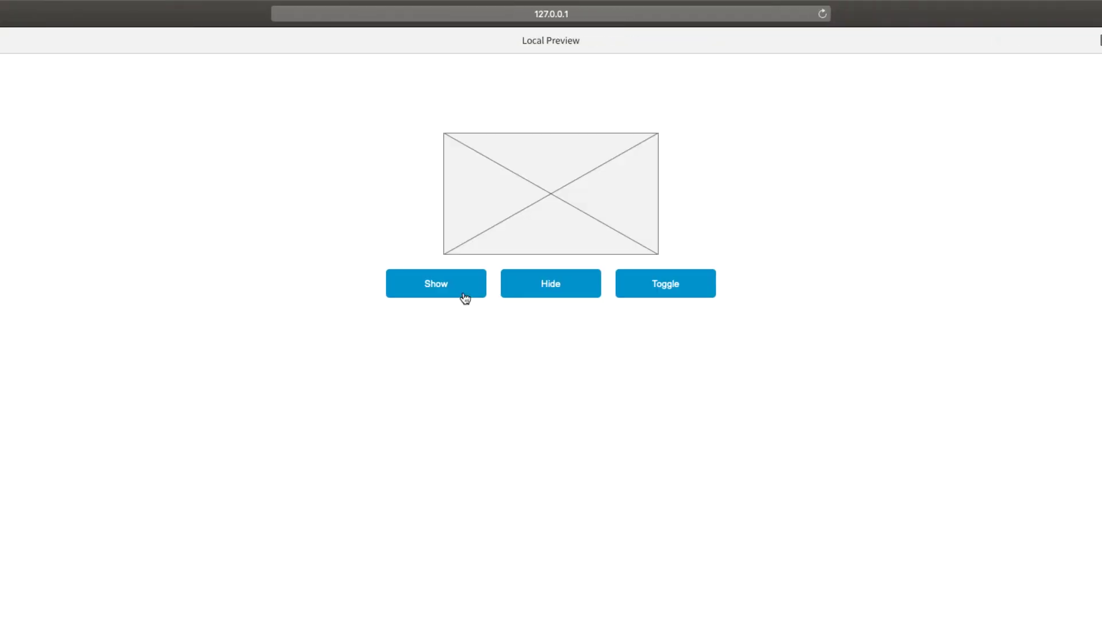
pyautogui.click(519, 294)
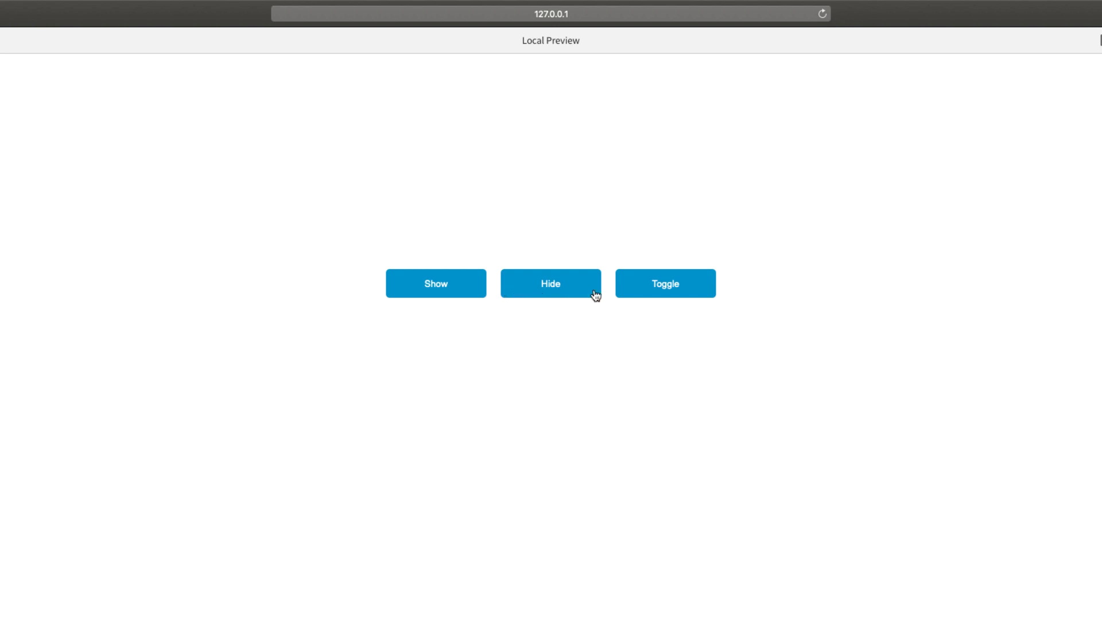
pyautogui.click(634, 293)
pyautogui.click(635, 292)
pyautogui.click(635, 293)
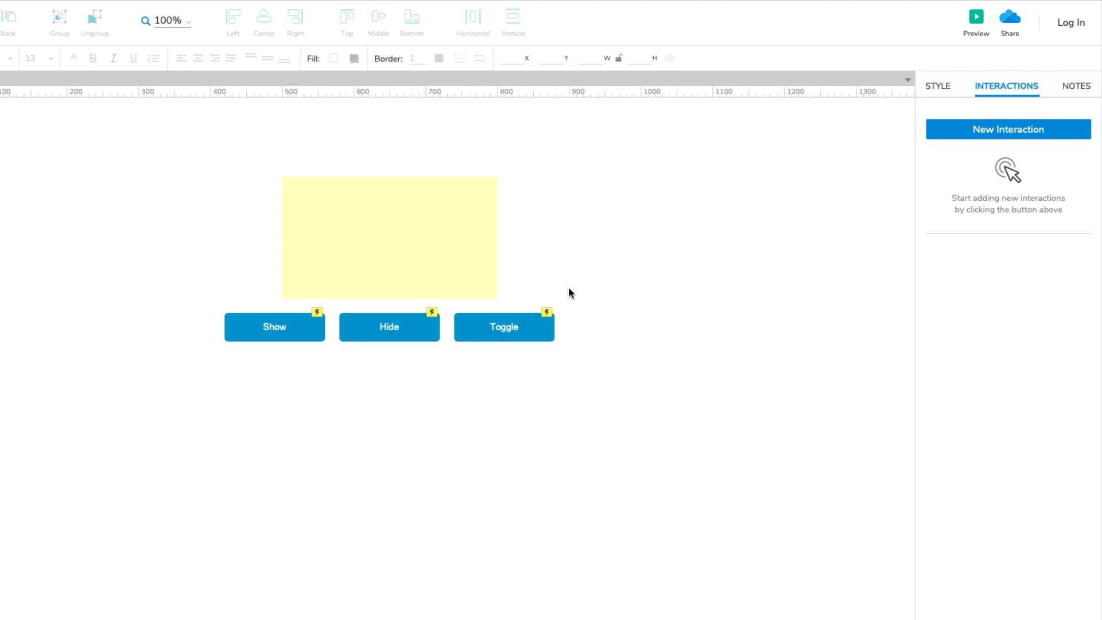
# - Set the Show (Placeholder) action to animate with Fade over 500 ms
pyautogui.click(294, 326)
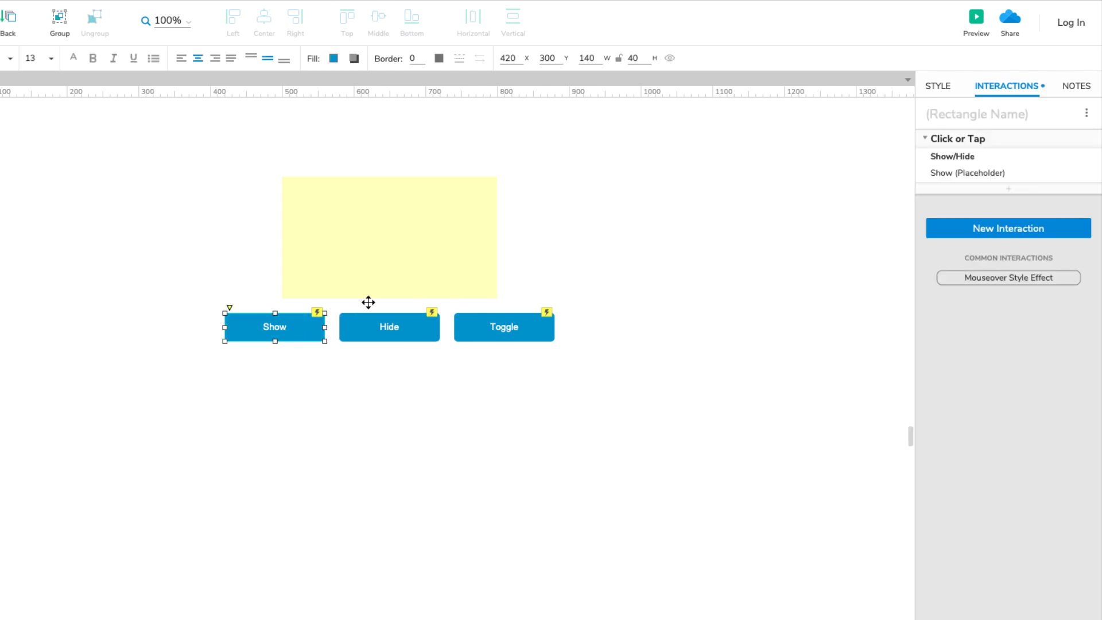
pyautogui.click(953, 175)
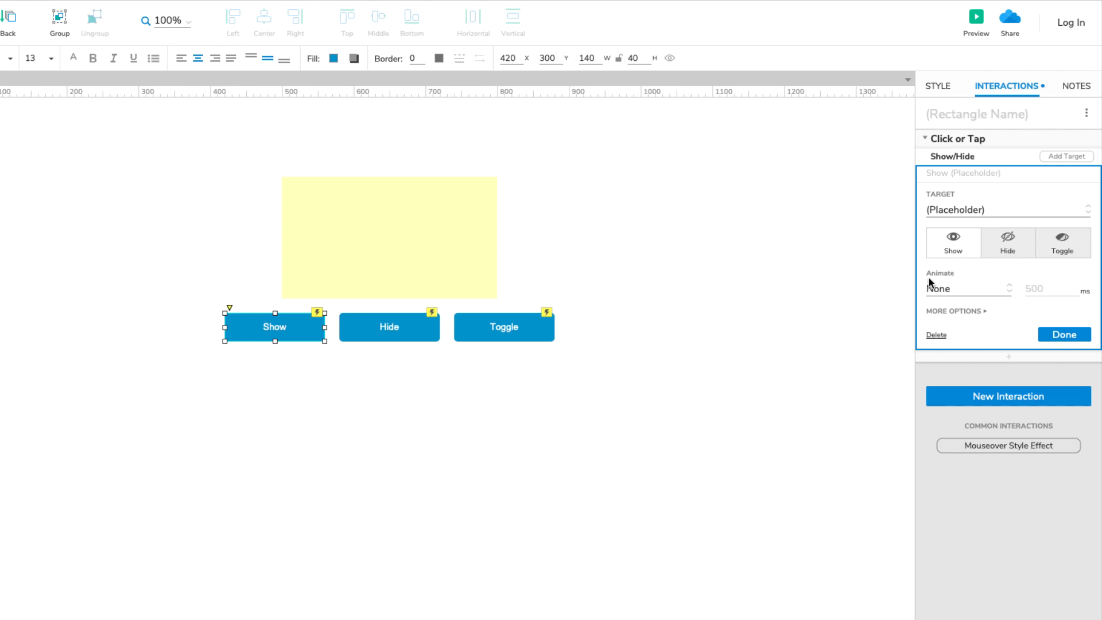
pyautogui.click(958, 288)
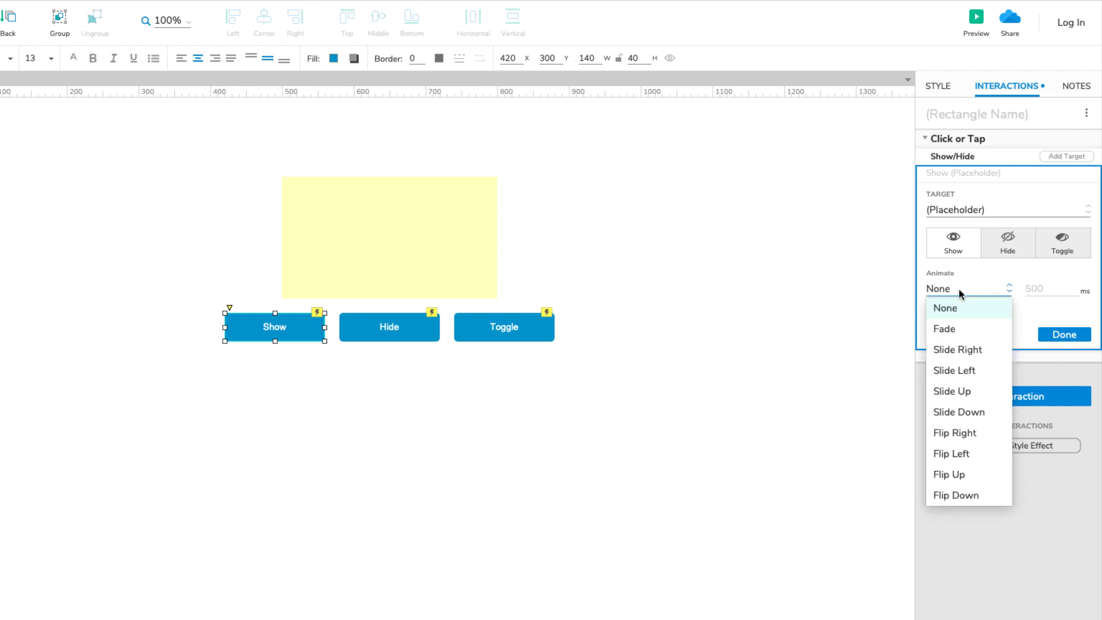
pyautogui.click(968, 328)
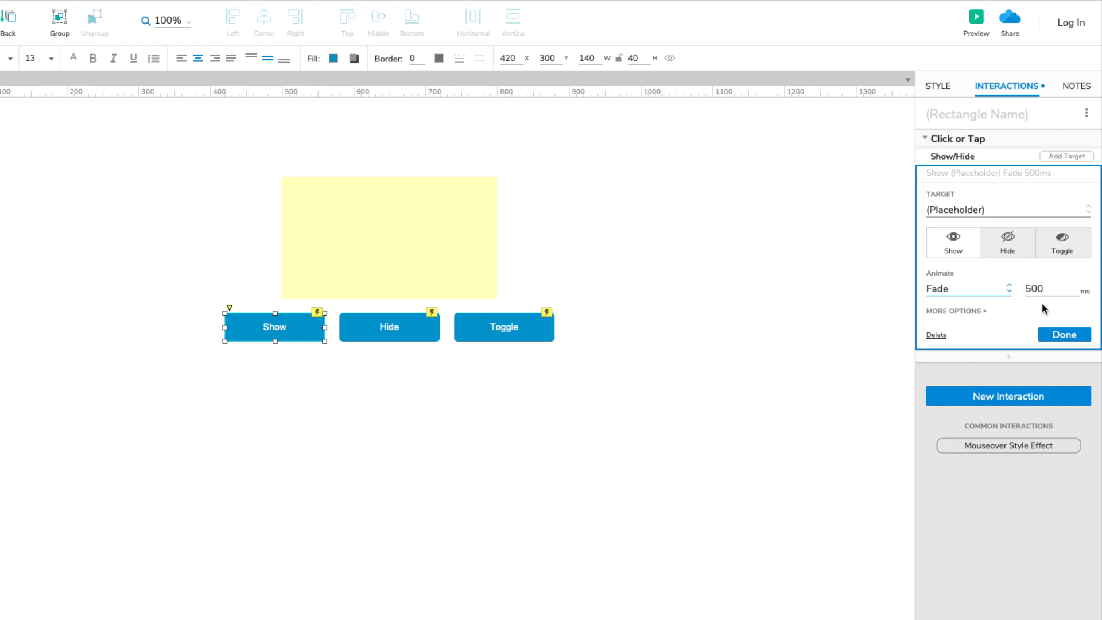
pyautogui.click(1085, 335)
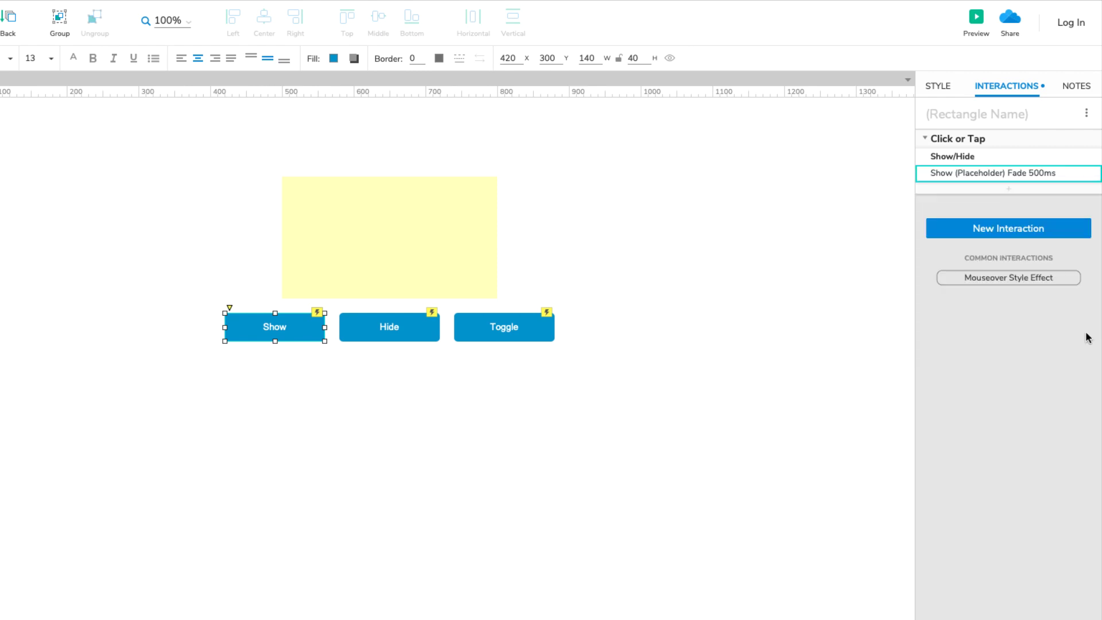
# - Set the Hide (Placeholder) action's animation to Slide Down
pyautogui.click(426, 336)
pyautogui.click(962, 182)
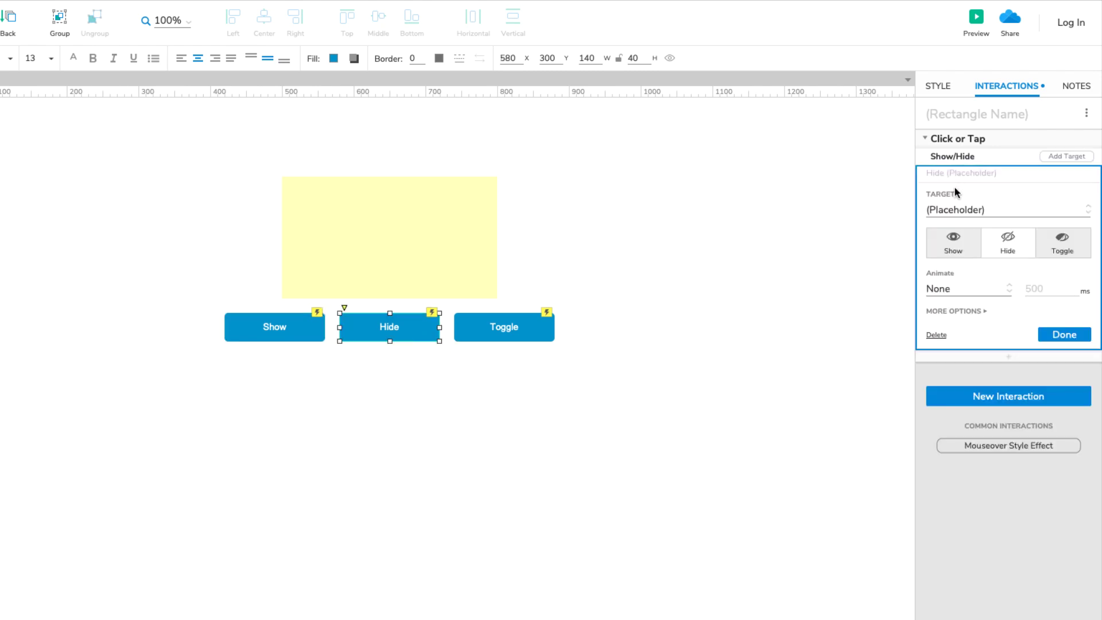
pyautogui.click(967, 286)
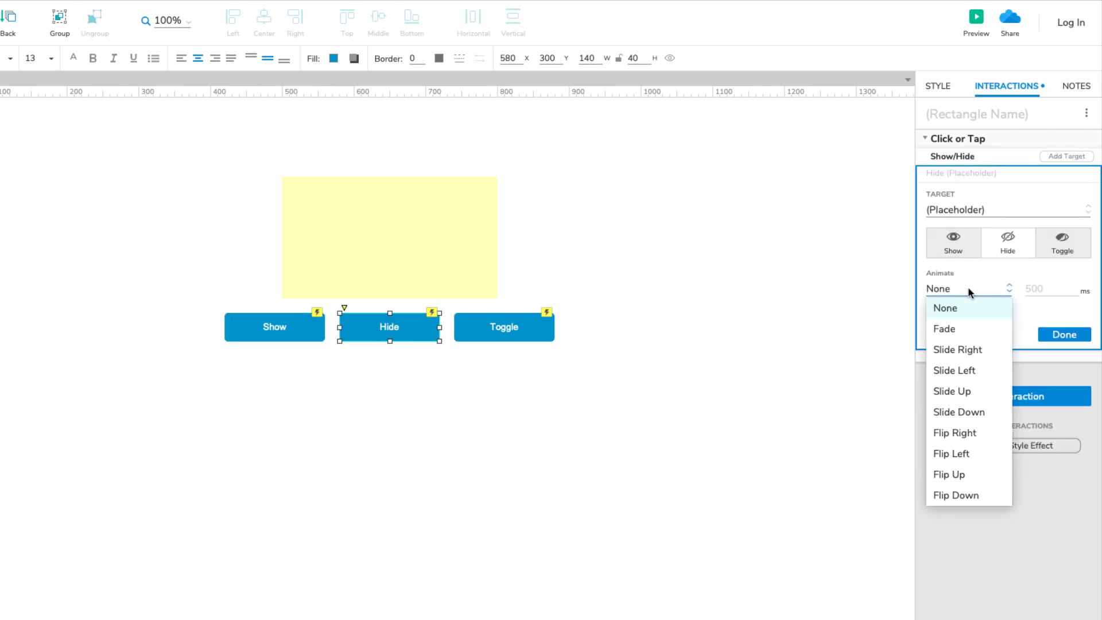
pyautogui.click(991, 411)
# - Confirm the Slide Down setting, then test Show and Hide in the preview
pyautogui.click(1054, 356)
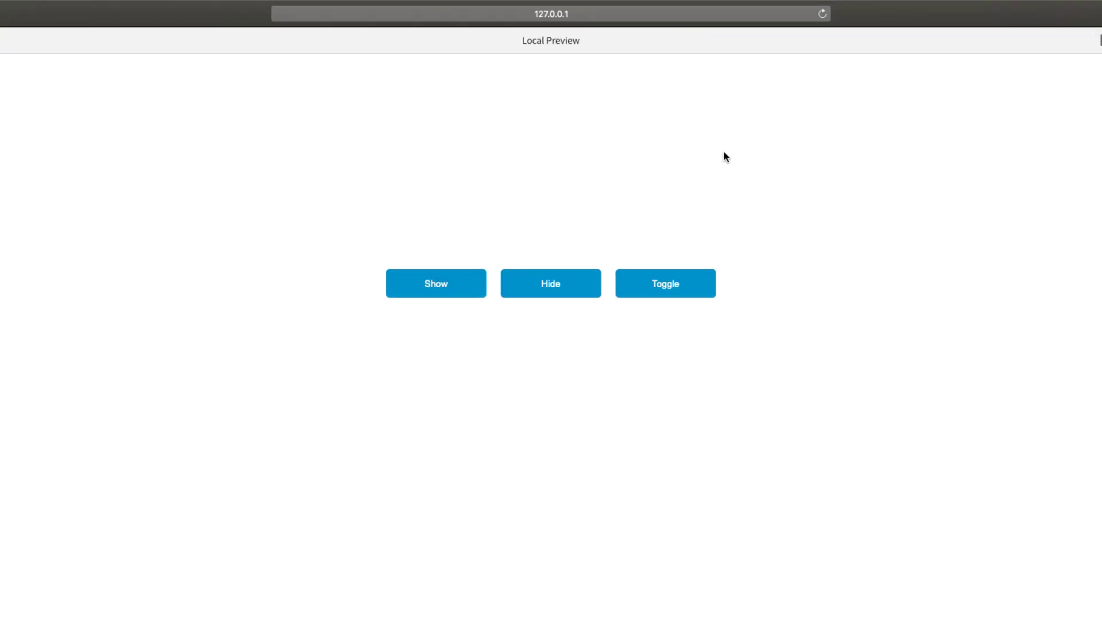
pyautogui.click(472, 289)
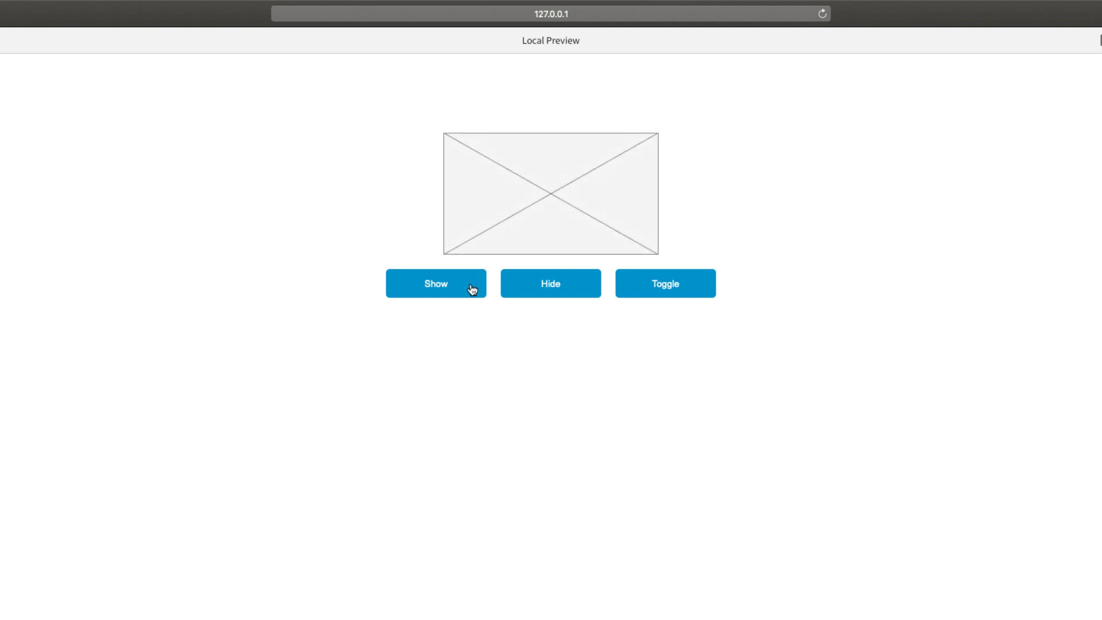
pyautogui.click(520, 295)
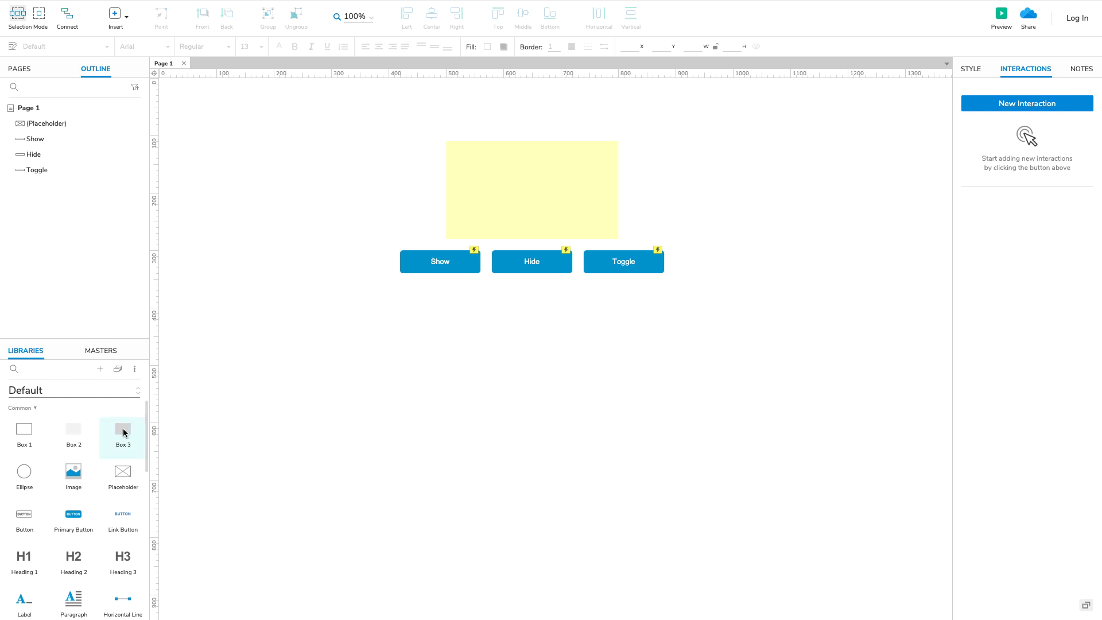
# - Drop Box 3 over the placeholder and tick Bring to Front on the Show (Placeholder) action
pyautogui.moveTo(123, 433); pyautogui.dragTo(470, 123)
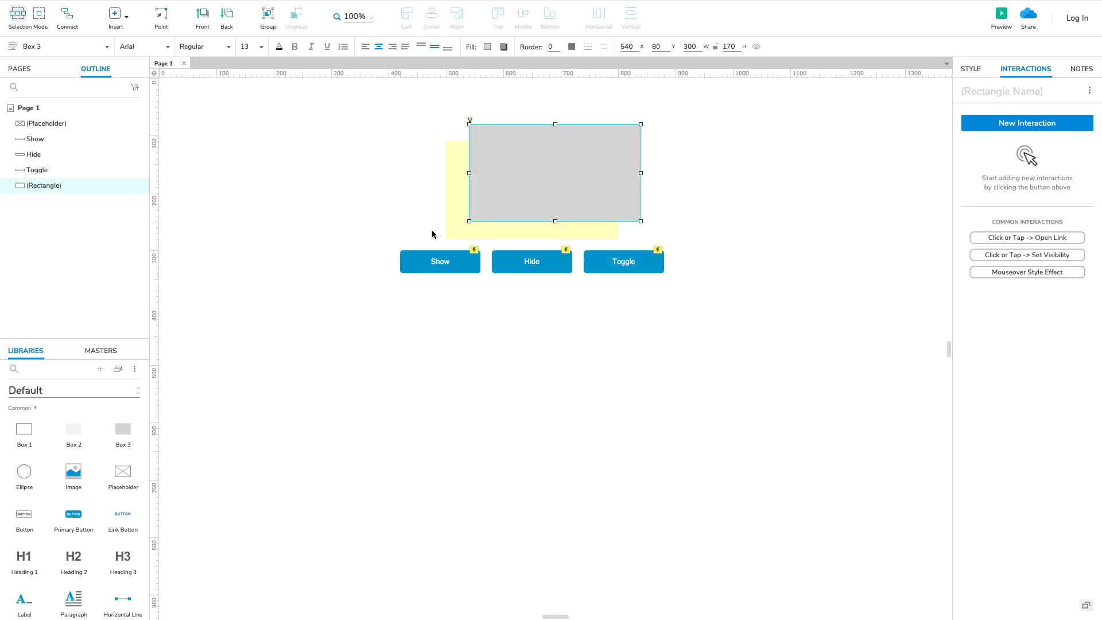
pyautogui.click(436, 261)
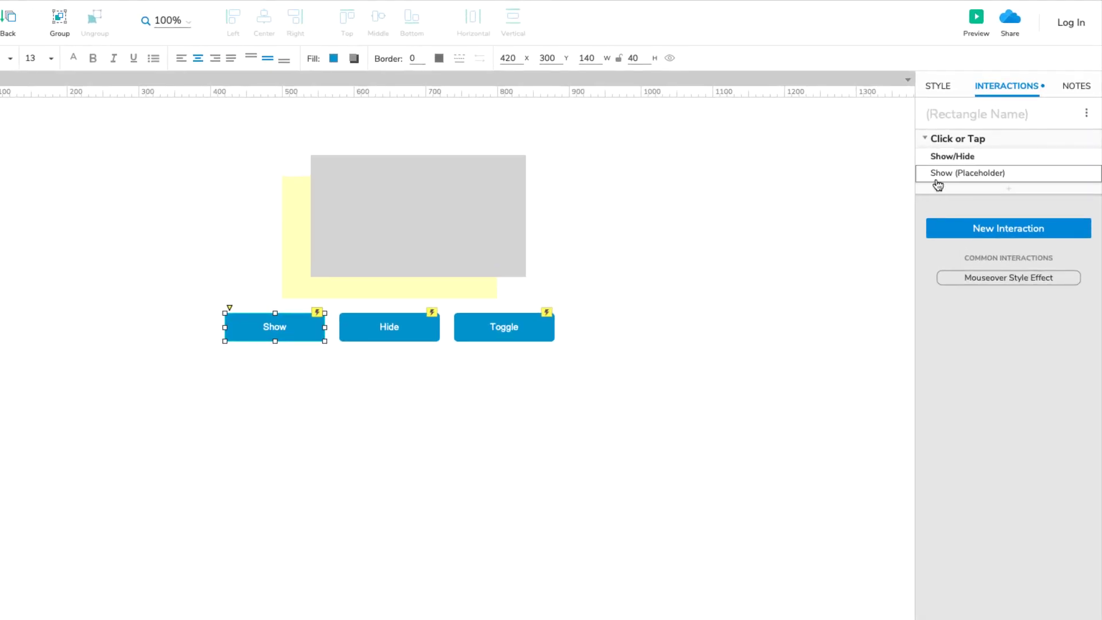
pyautogui.click(936, 180)
pyautogui.click(981, 311)
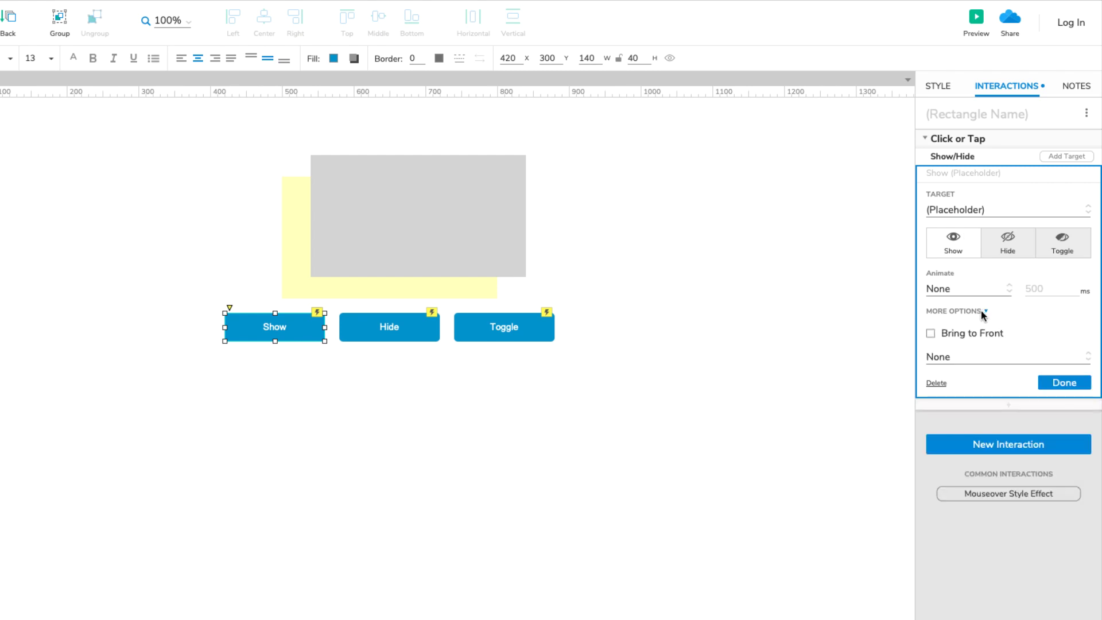
pyautogui.click(930, 333)
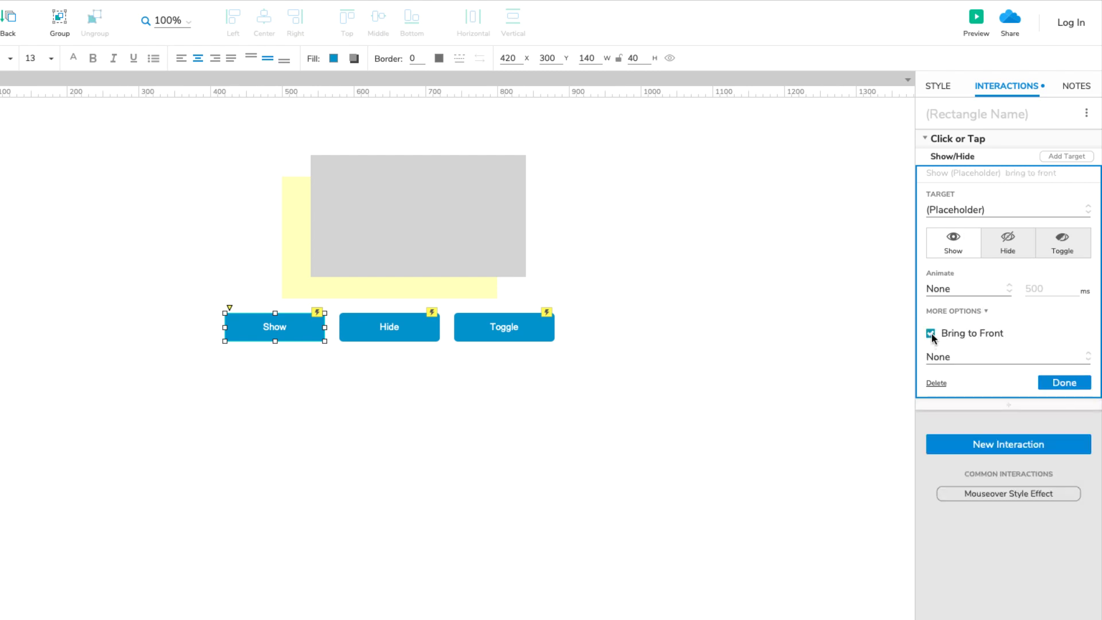
# - Save the Bring to Front option and check in preview that Show puts the placeholder above the rectangle
pyautogui.click(1042, 379)
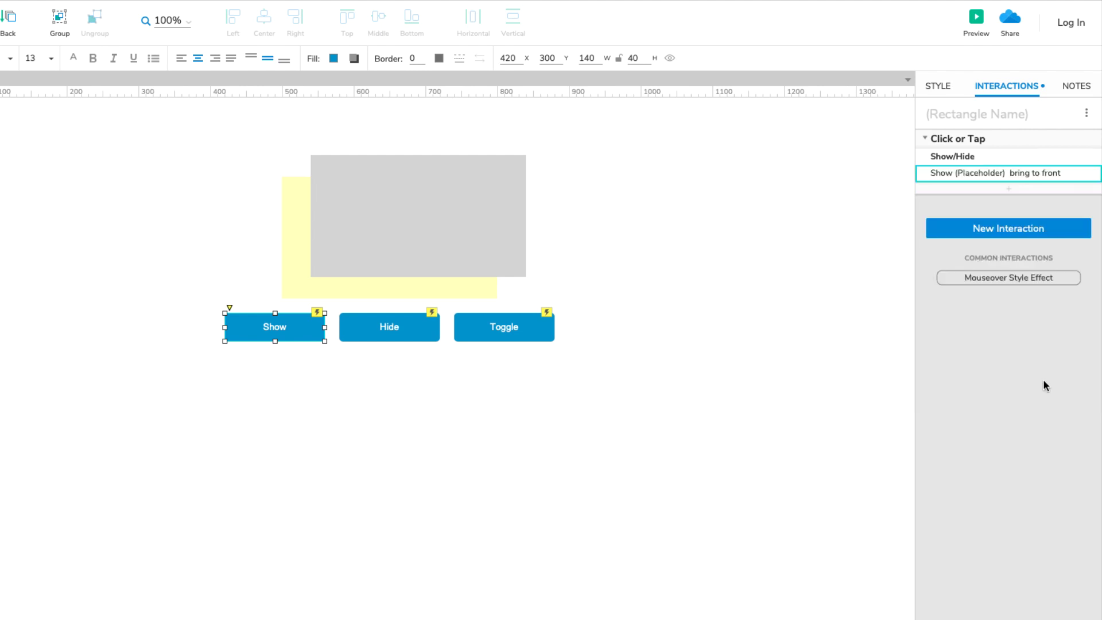
pyautogui.click(969, 34)
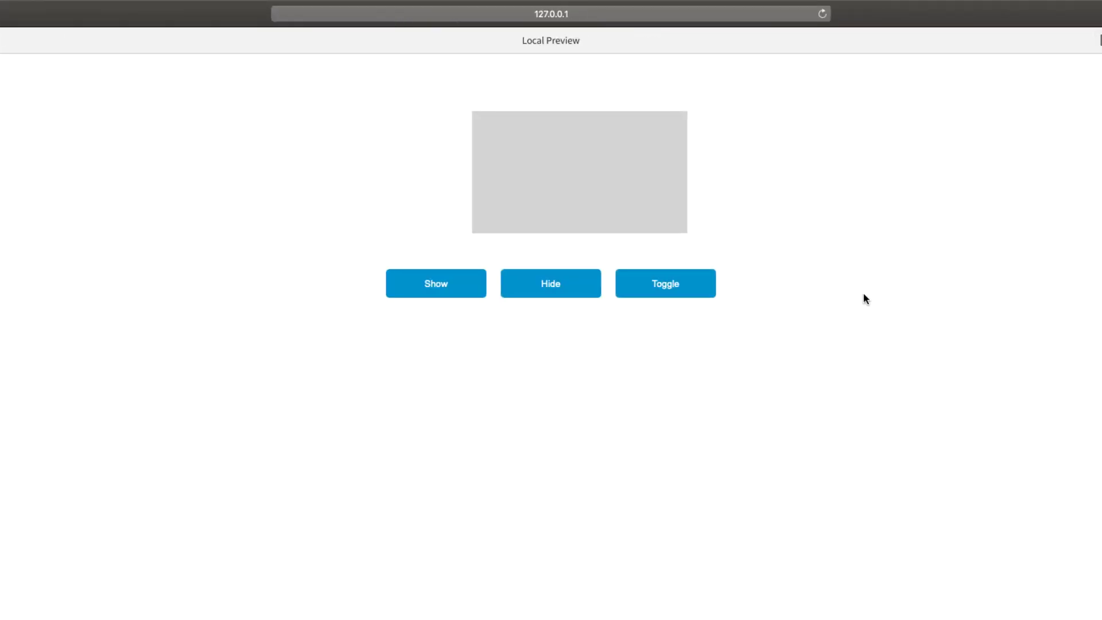
pyautogui.click(461, 294)
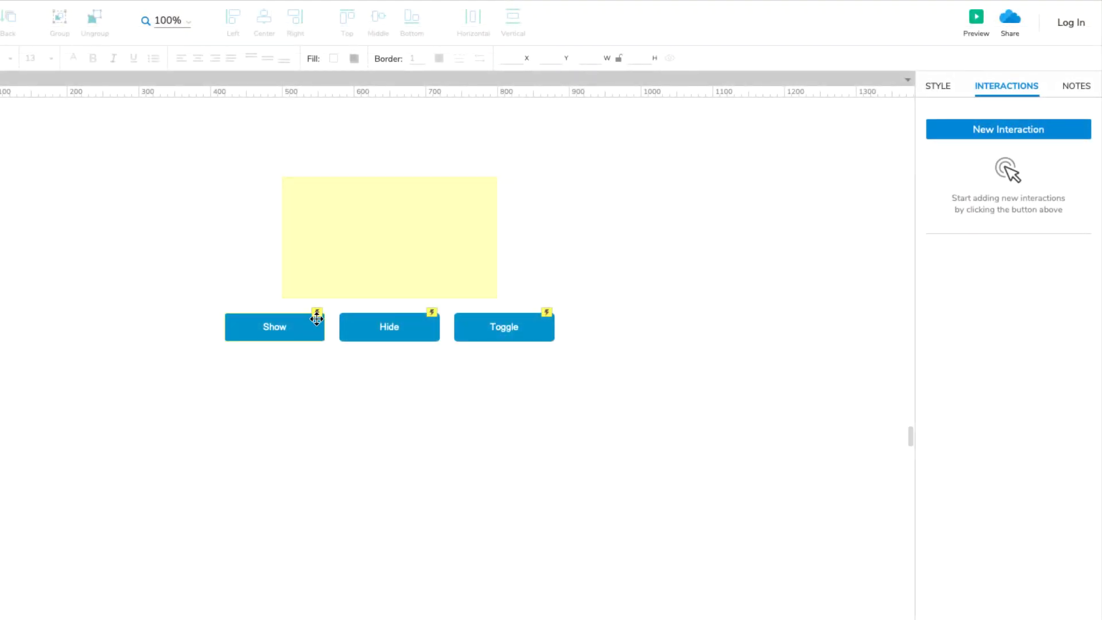
# - Set the Show action to Treat as Lightbox, then test it in the preview
pyautogui.click(316, 320)
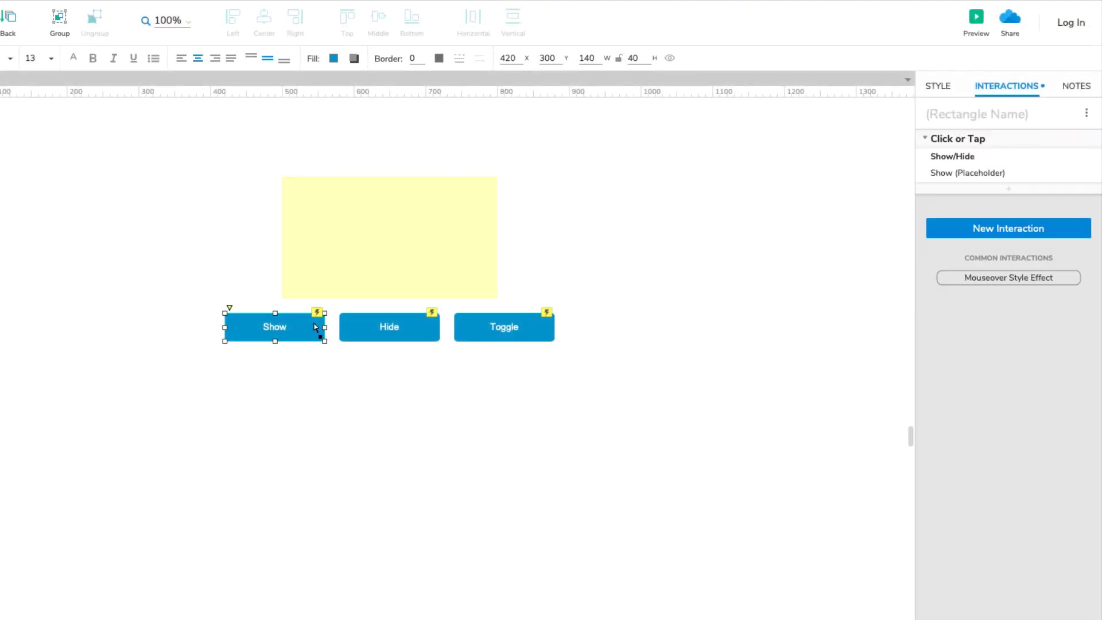
pyautogui.click(946, 174)
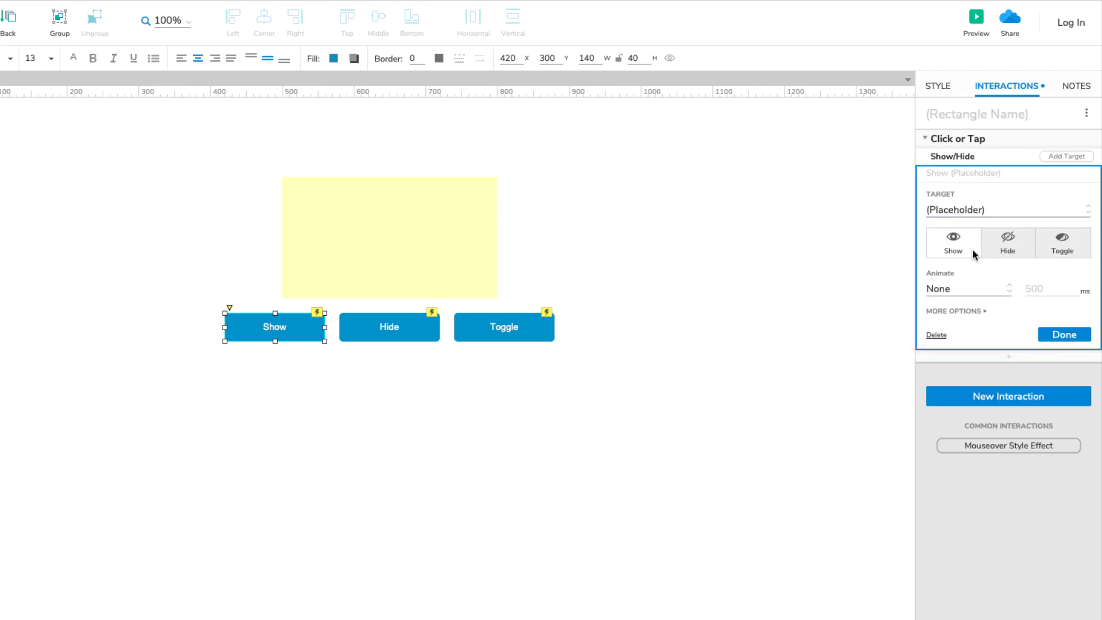
pyautogui.click(977, 309)
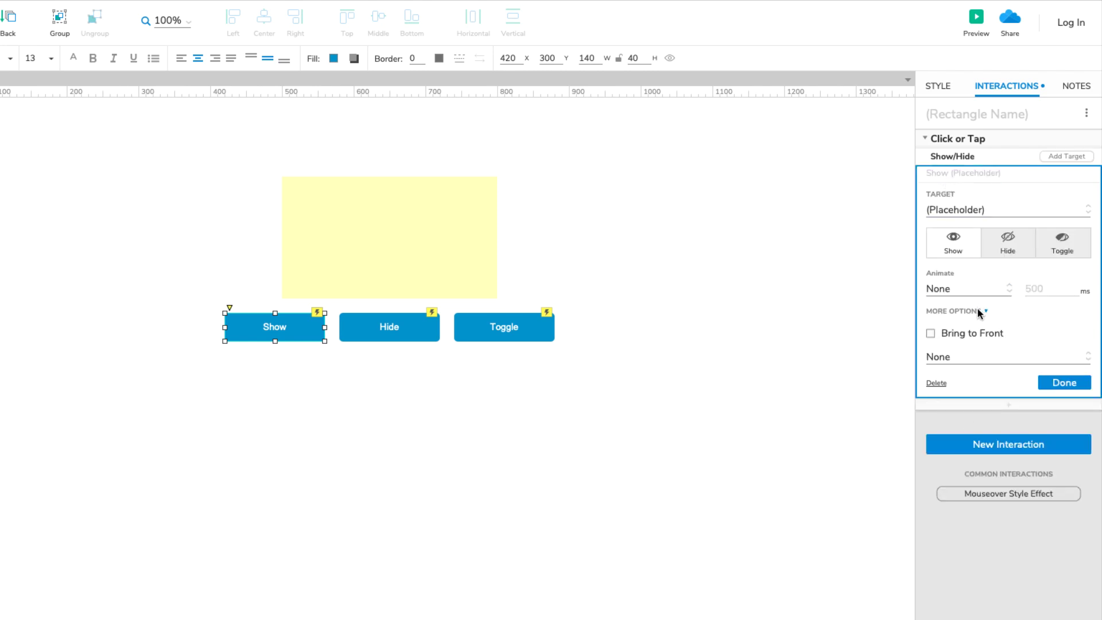
pyautogui.click(984, 357)
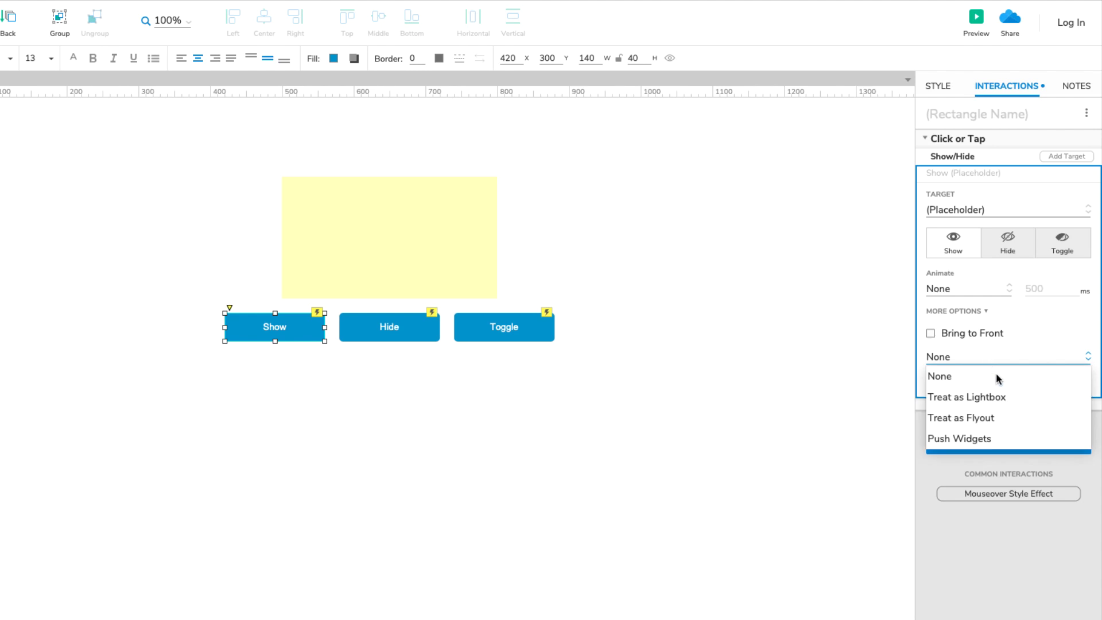
pyautogui.click(1009, 398)
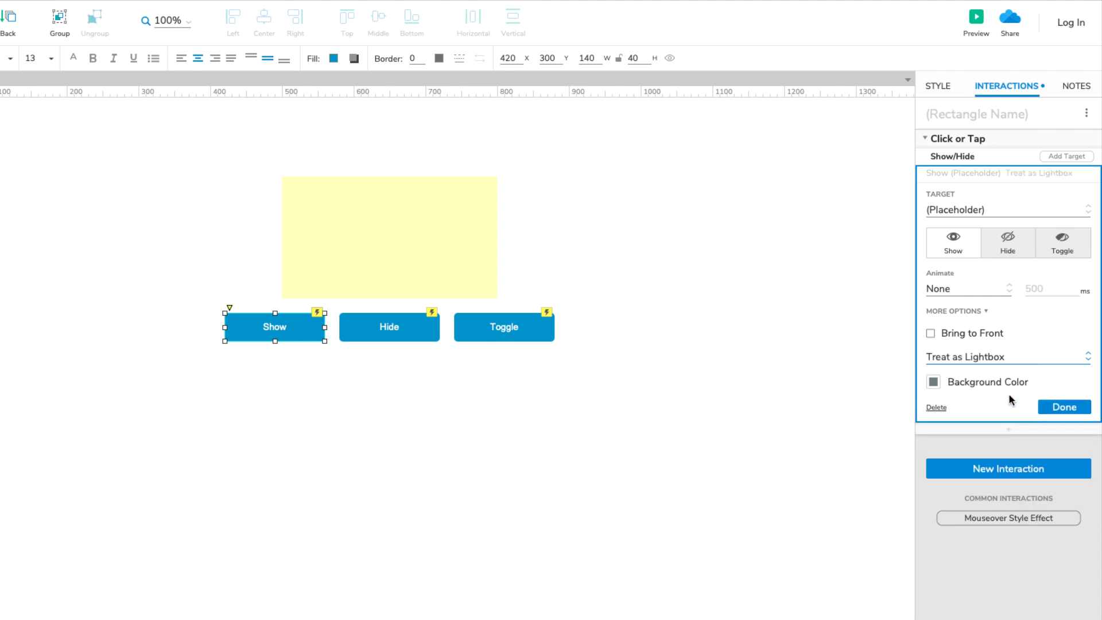
pyautogui.click(1063, 406)
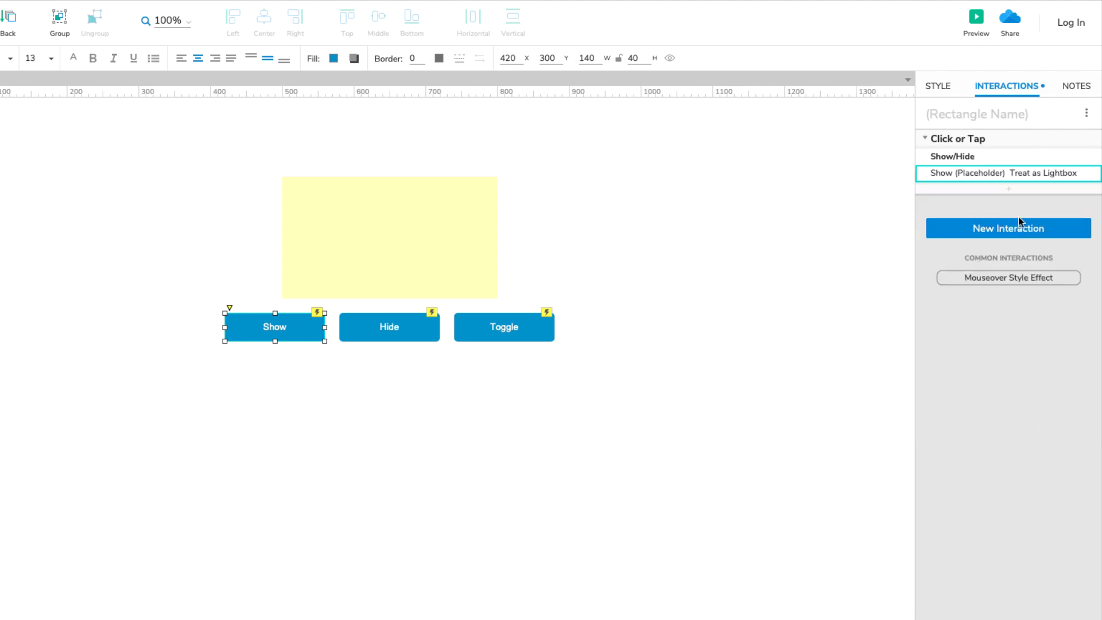
pyautogui.click(976, 25)
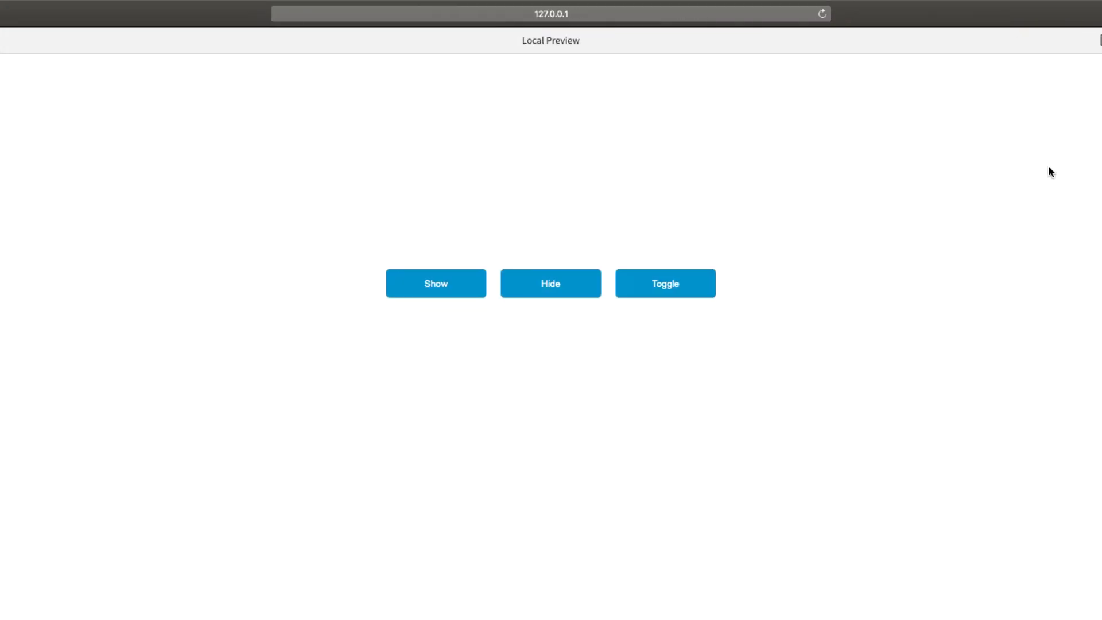
pyautogui.click(483, 294)
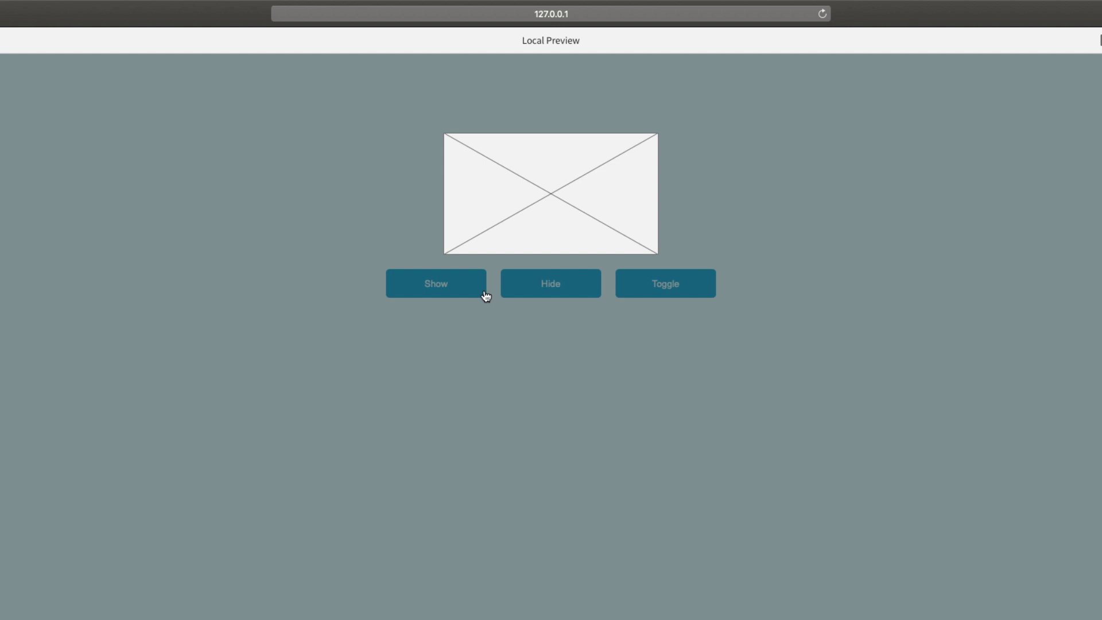
# - Close the lightbox and view its background colour, #2F4F4F at 61%
pyautogui.click(506, 335)
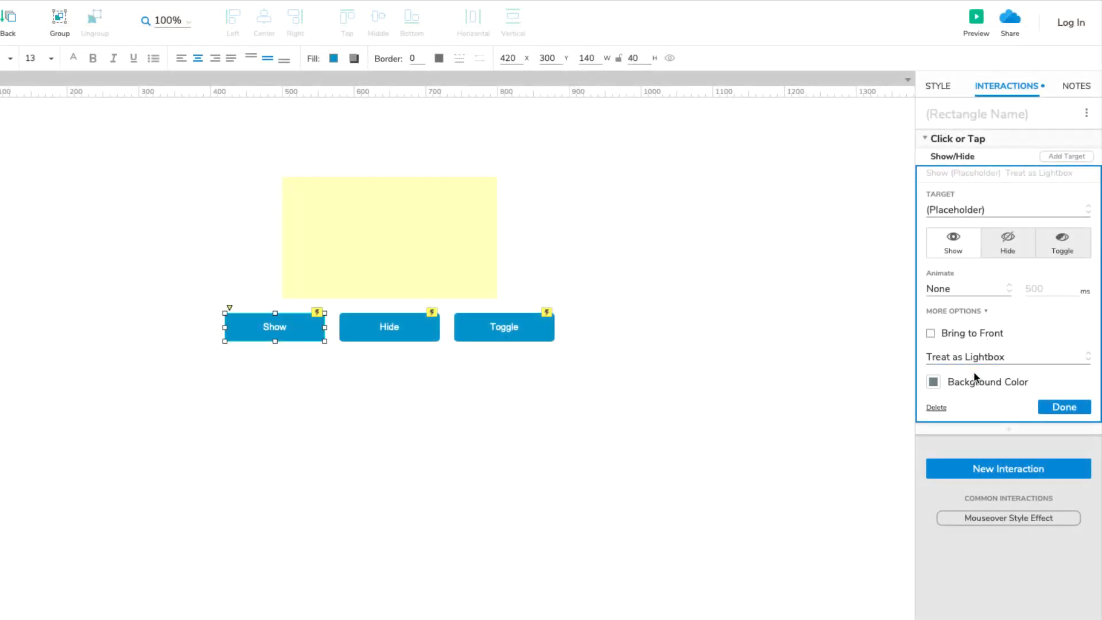
pyautogui.click(933, 382)
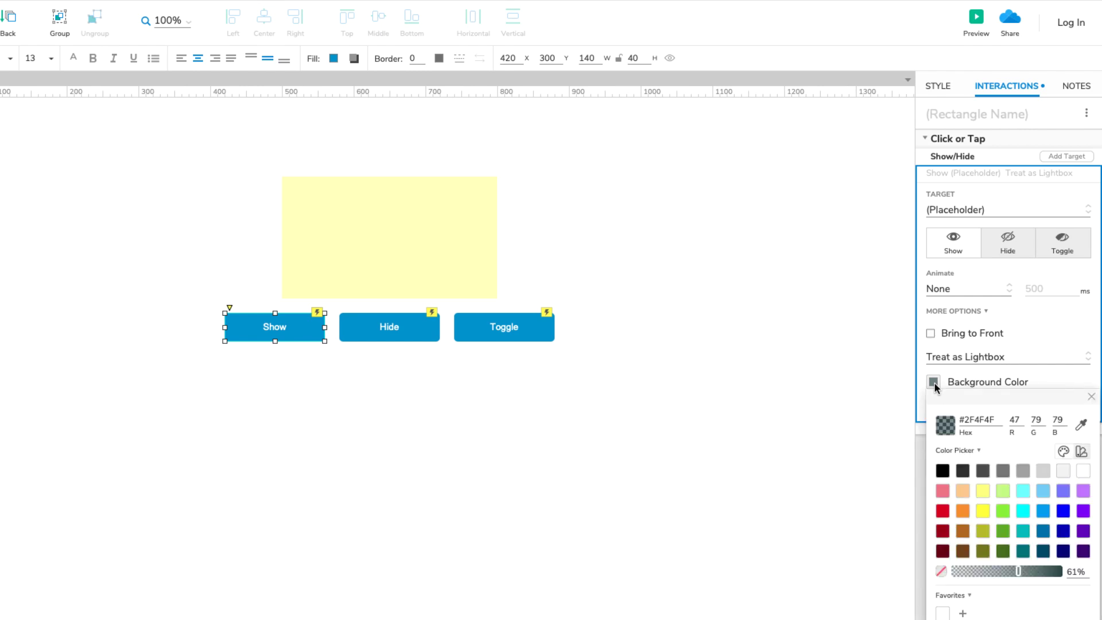
# - Set the Show button's Show (Placeholder) action to Treat as Flyout
pyautogui.click(590, 288)
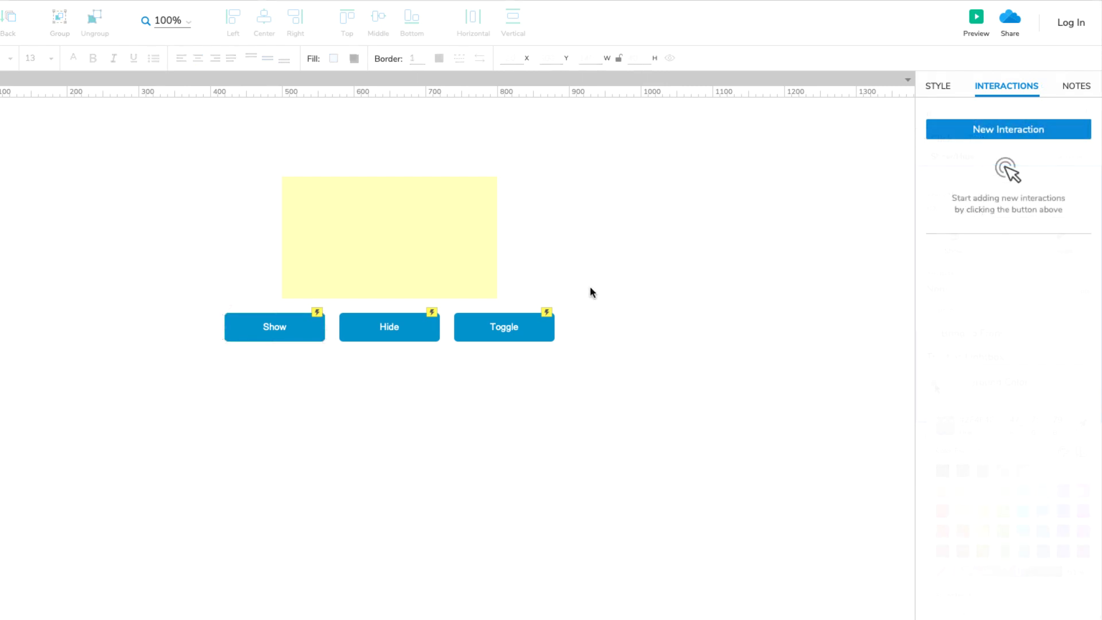
pyautogui.click(305, 327)
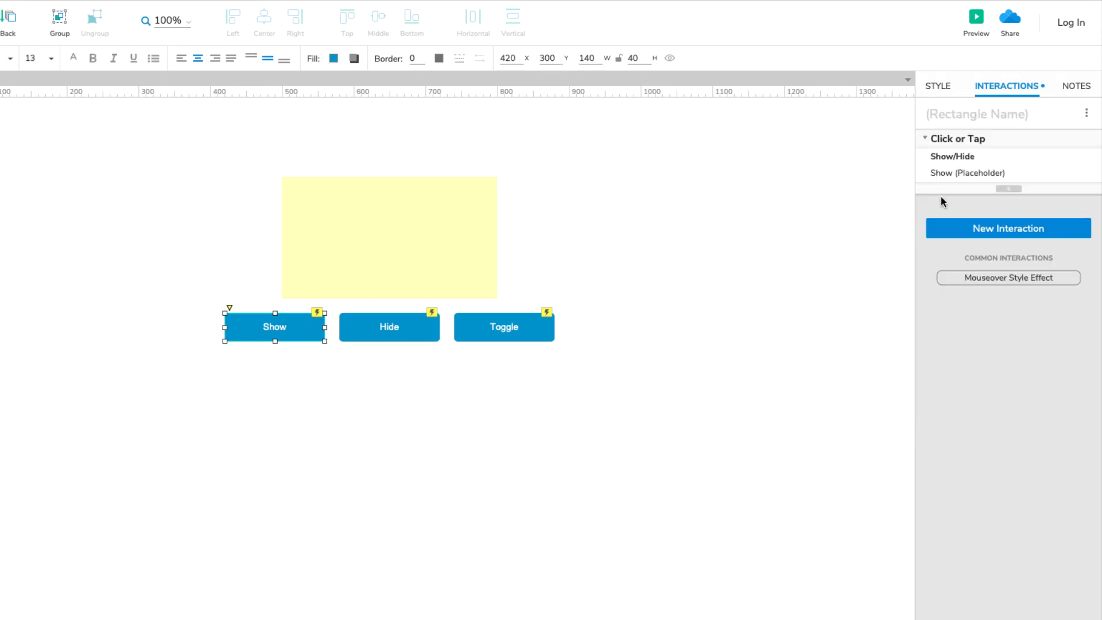
pyautogui.click(951, 178)
pyautogui.click(978, 310)
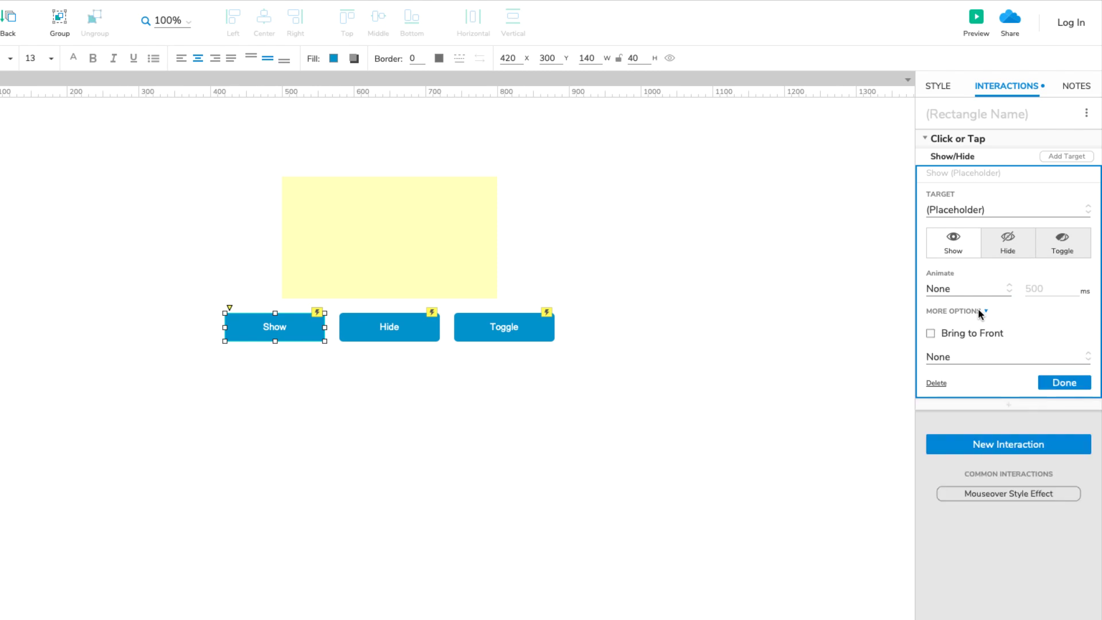
pyautogui.click(983, 356)
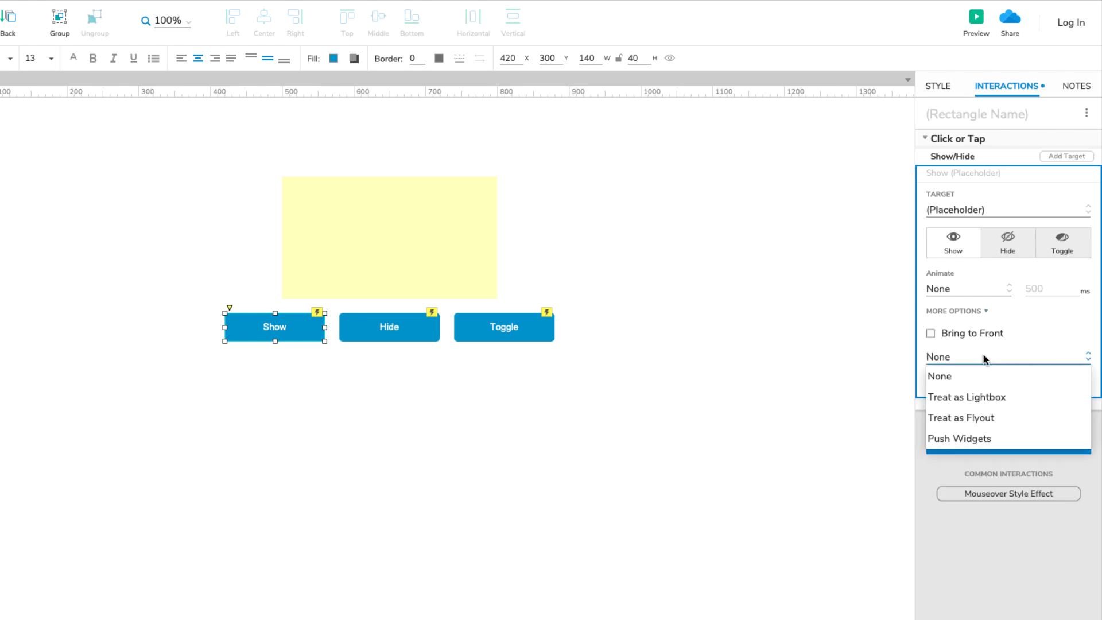
pyautogui.click(997, 418)
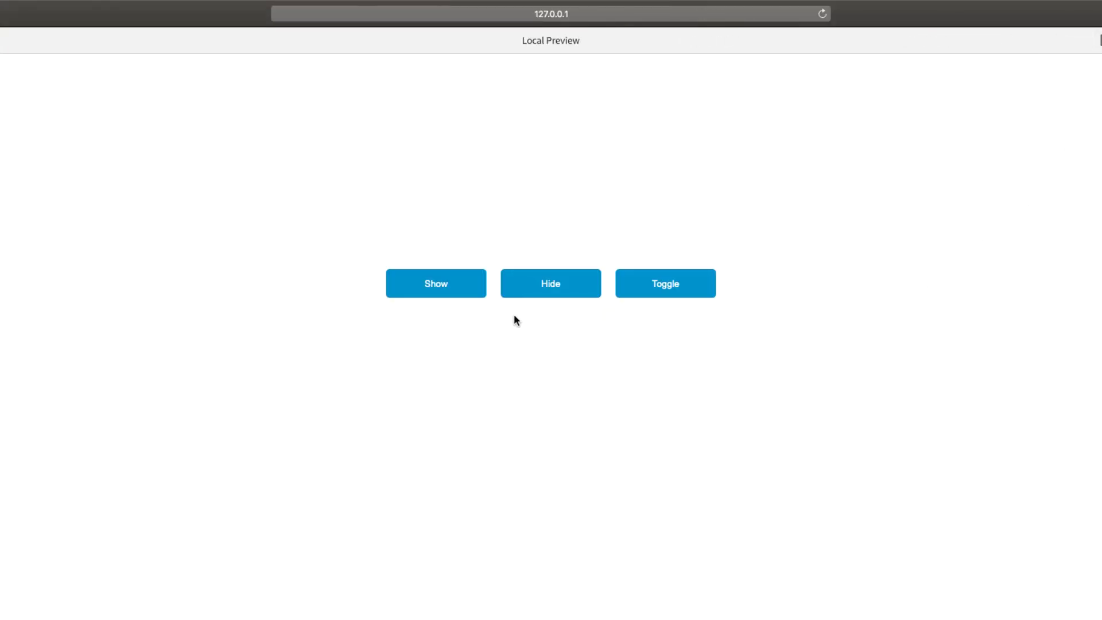
# - Test the flyout in the browser preview by showing the placeholder twice
pyautogui.click(468, 292)
pyautogui.click(471, 285)
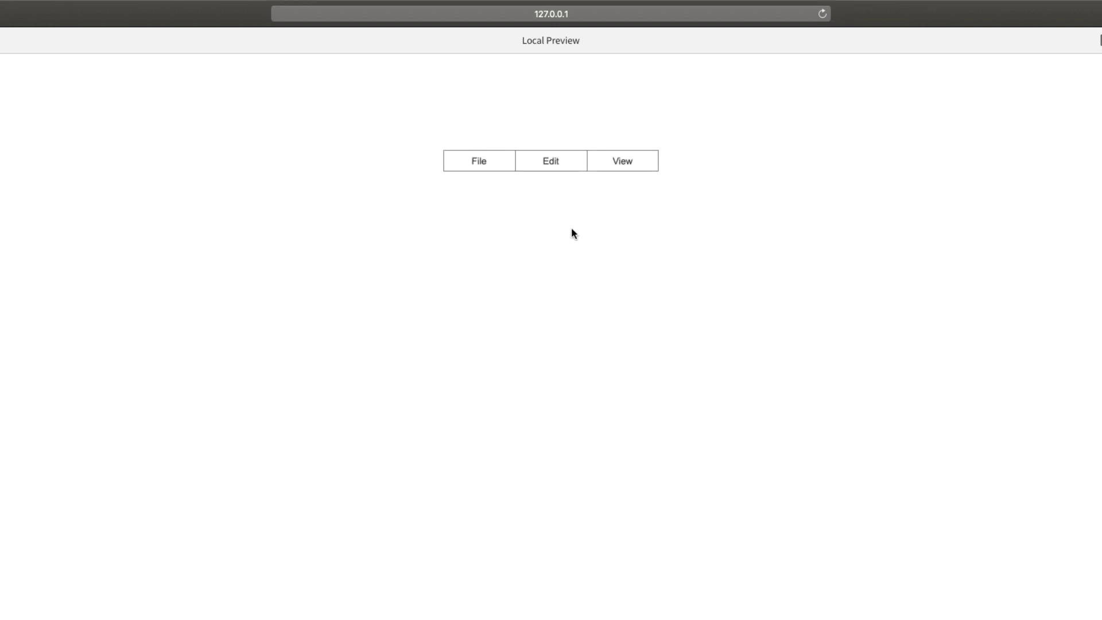
# - Move the three buttons up onto the placeholder and make Show push widgets below
pyautogui.moveTo(504, 168)
pyautogui.moveTo(605, 311); pyautogui.dragTo(286, 340)
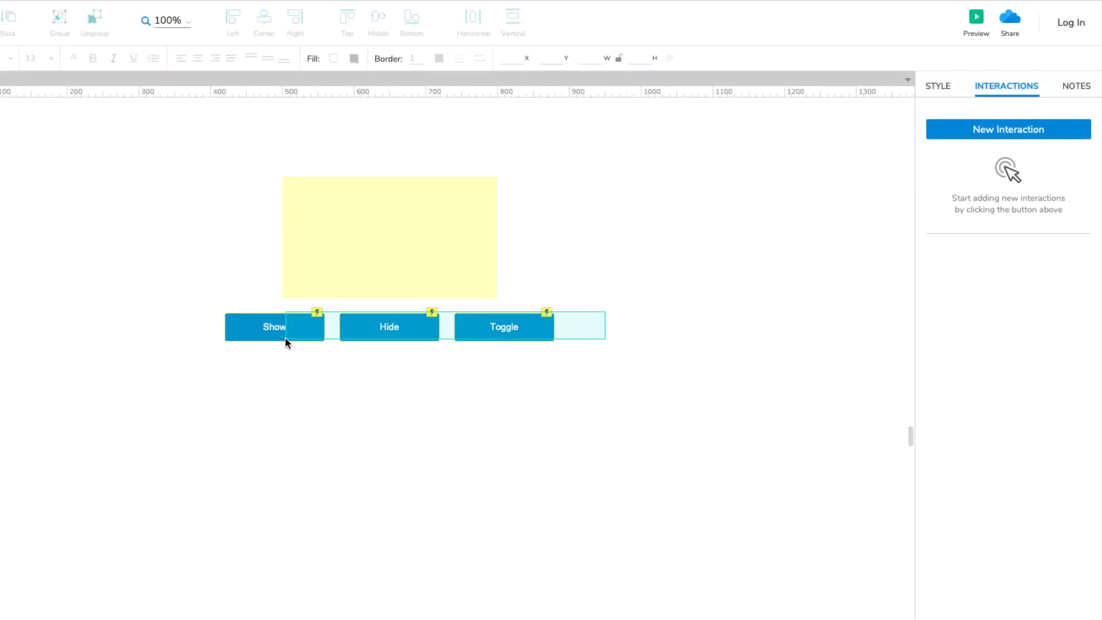
pyautogui.moveTo(286, 327); pyautogui.dragTo(286, 213)
pyautogui.click(285, 212)
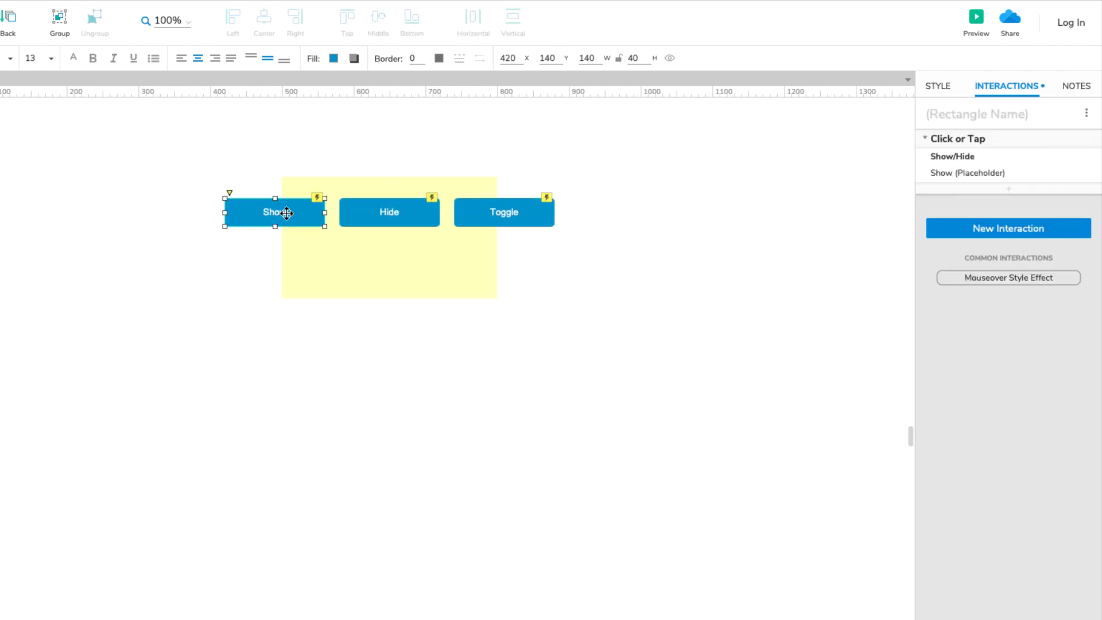
pyautogui.click(950, 175)
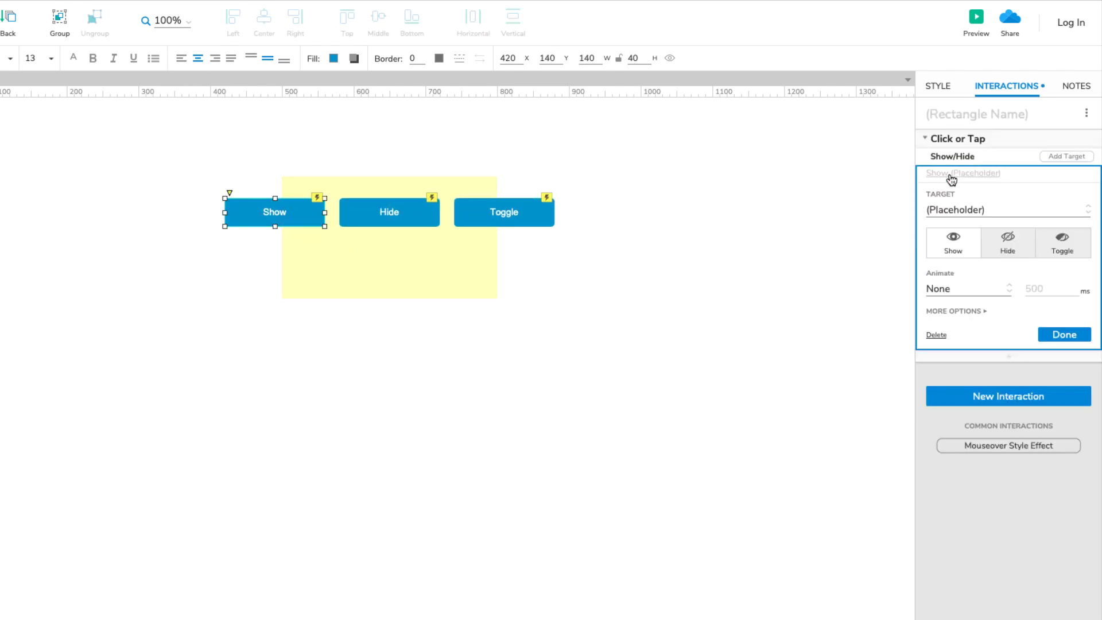
pyautogui.click(983, 311)
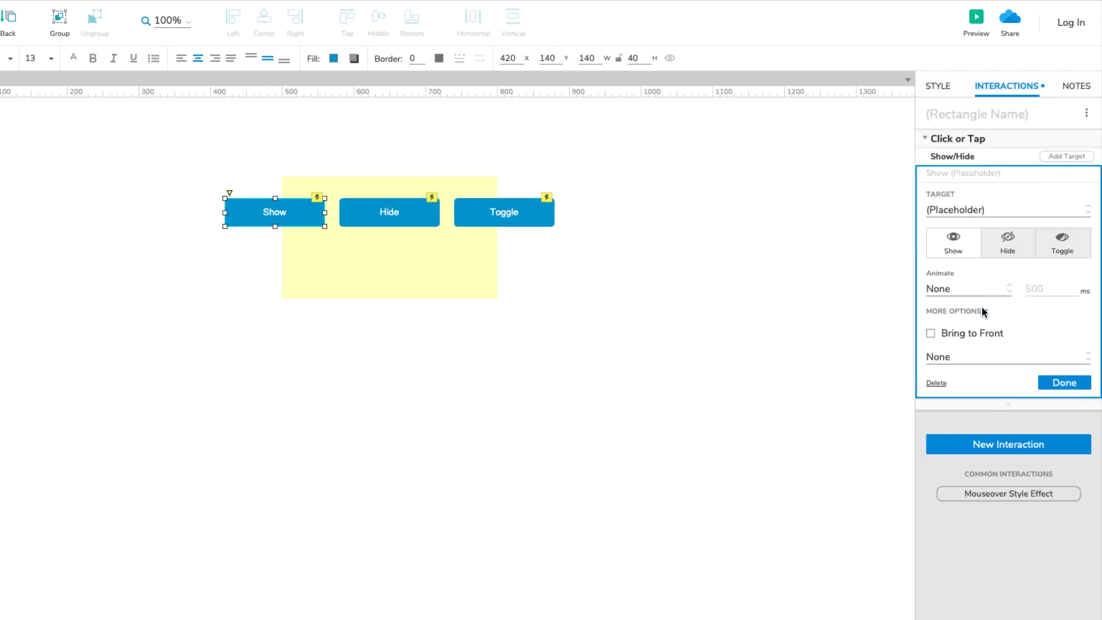
pyautogui.click(974, 357)
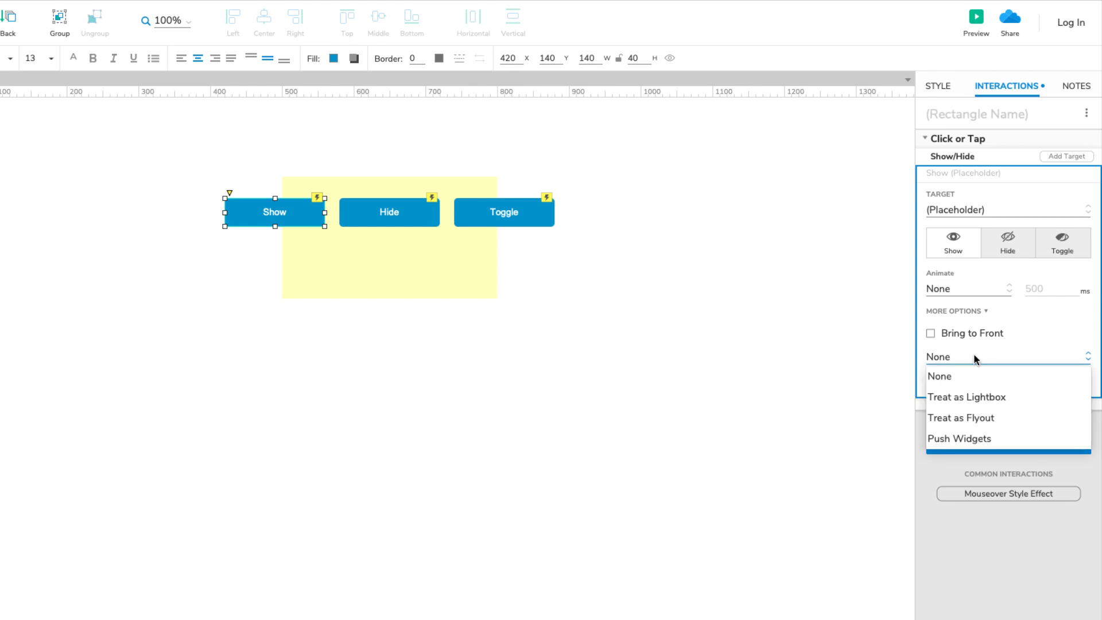
pyautogui.click(1002, 440)
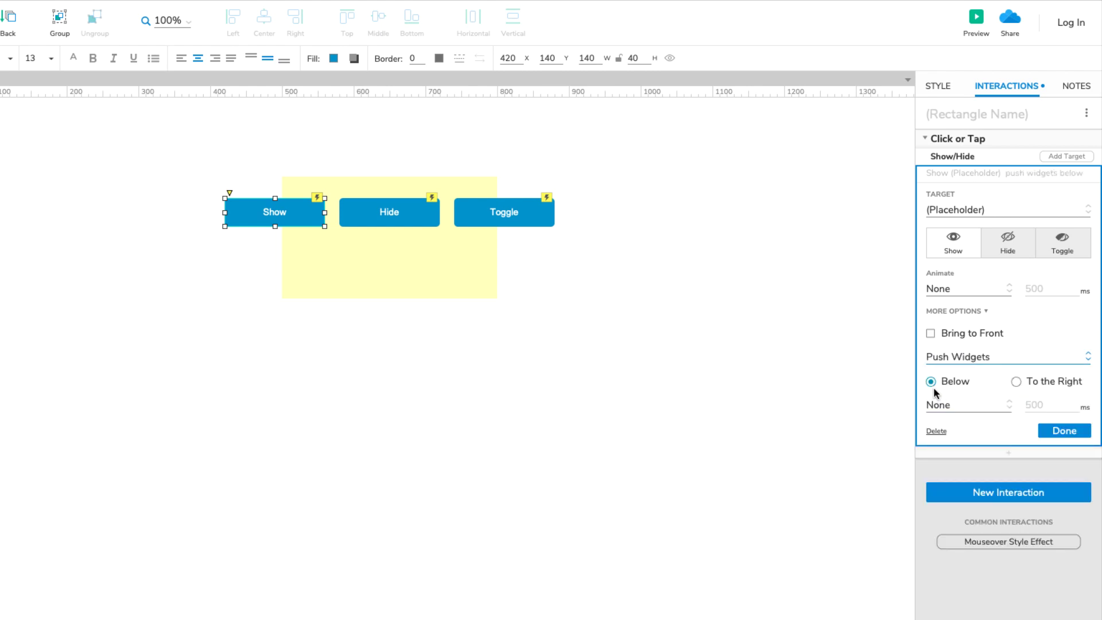
pyautogui.click(1041, 430)
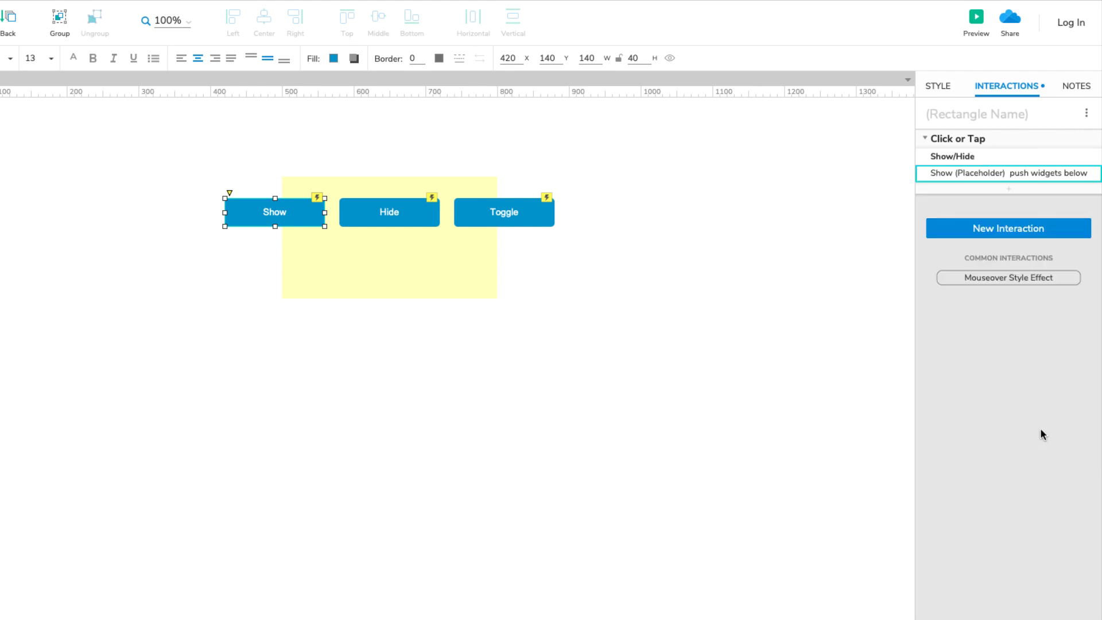
# - Make the Hide button's Hide (Placeholder) action pull widgets below
pyautogui.click(418, 214)
pyautogui.click(959, 177)
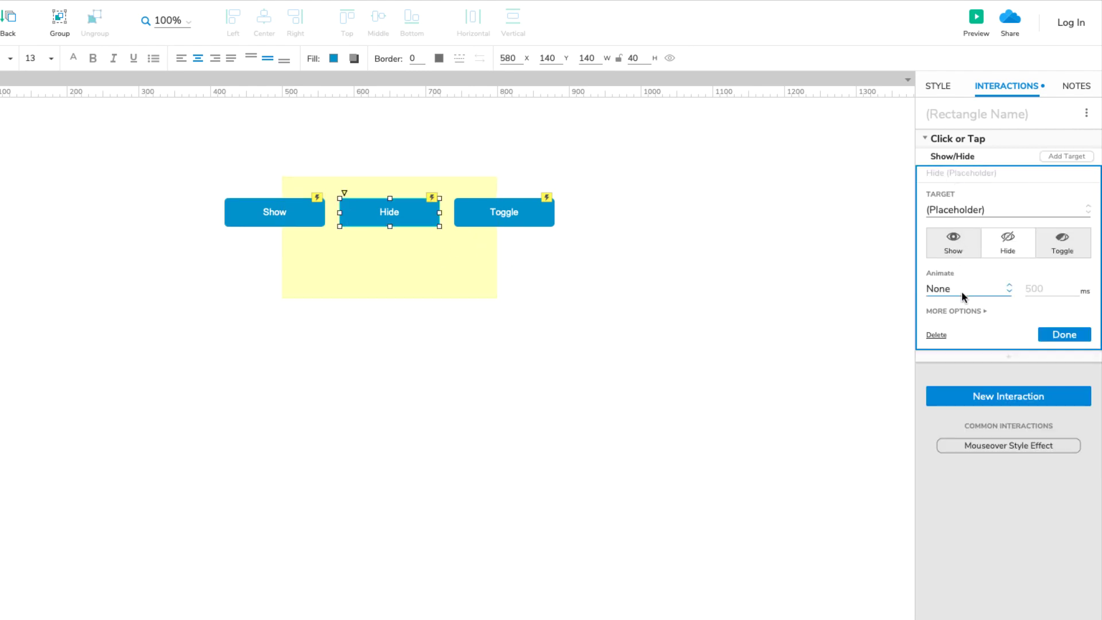
pyautogui.click(963, 310)
pyautogui.click(965, 334)
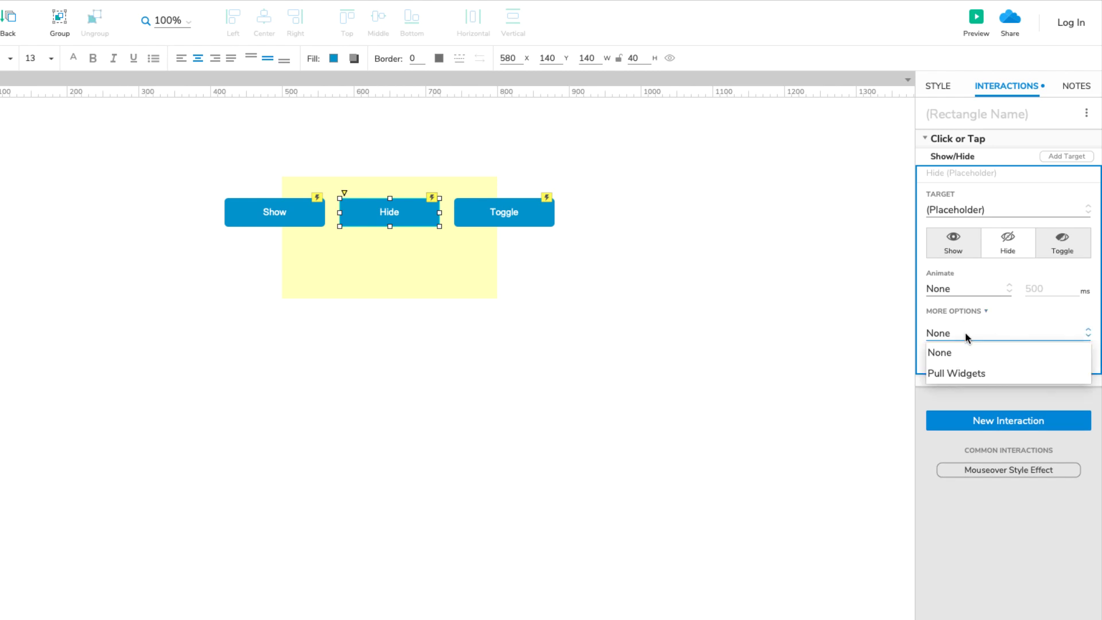
pyautogui.click(987, 375)
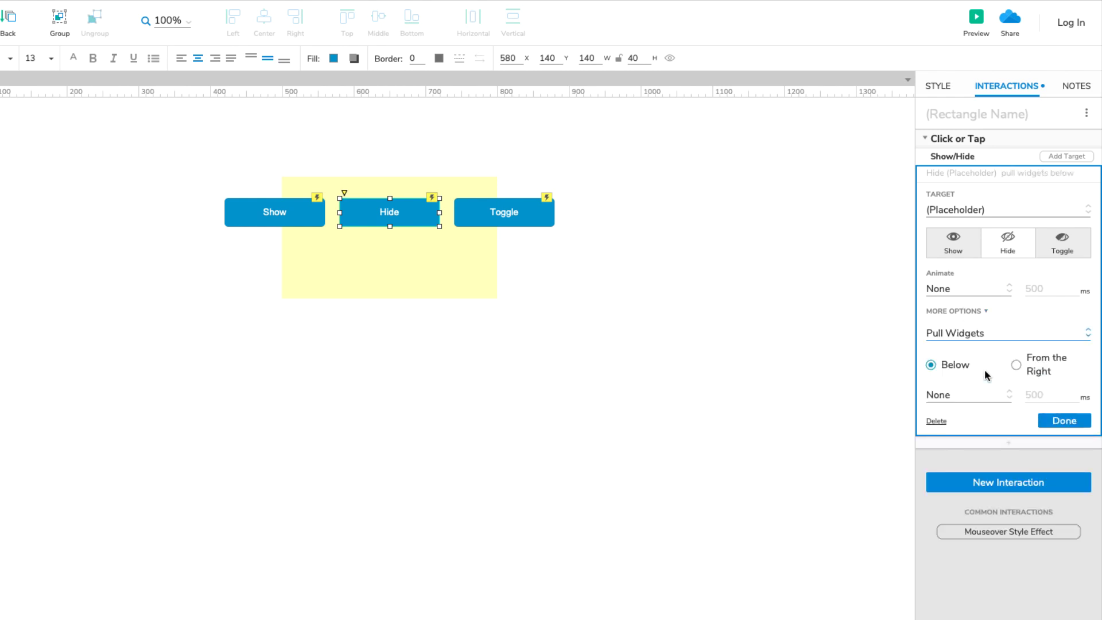
pyautogui.click(1062, 420)
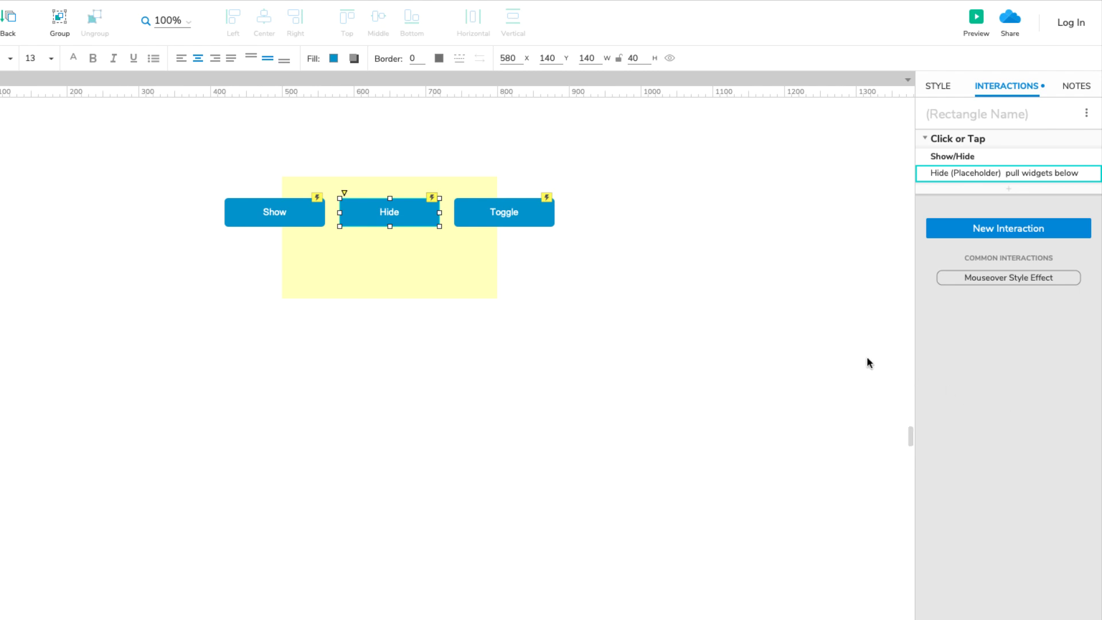
# - Make the Toggle button's Toggle Visibility action push/pull widgets below
pyautogui.click(553, 224)
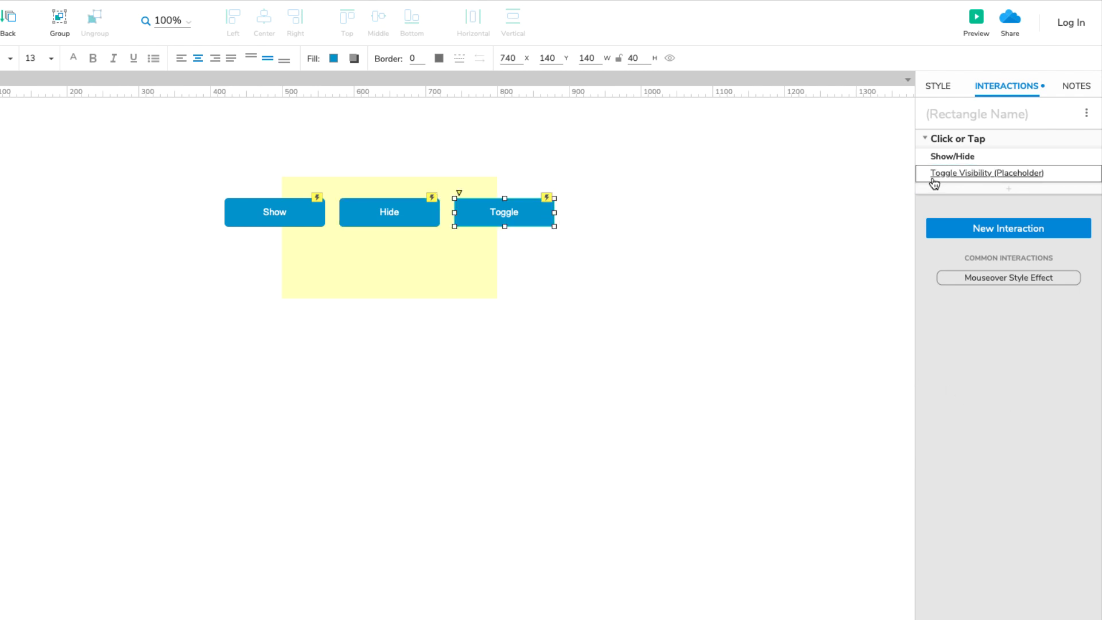
pyautogui.click(933, 180)
pyautogui.click(975, 347)
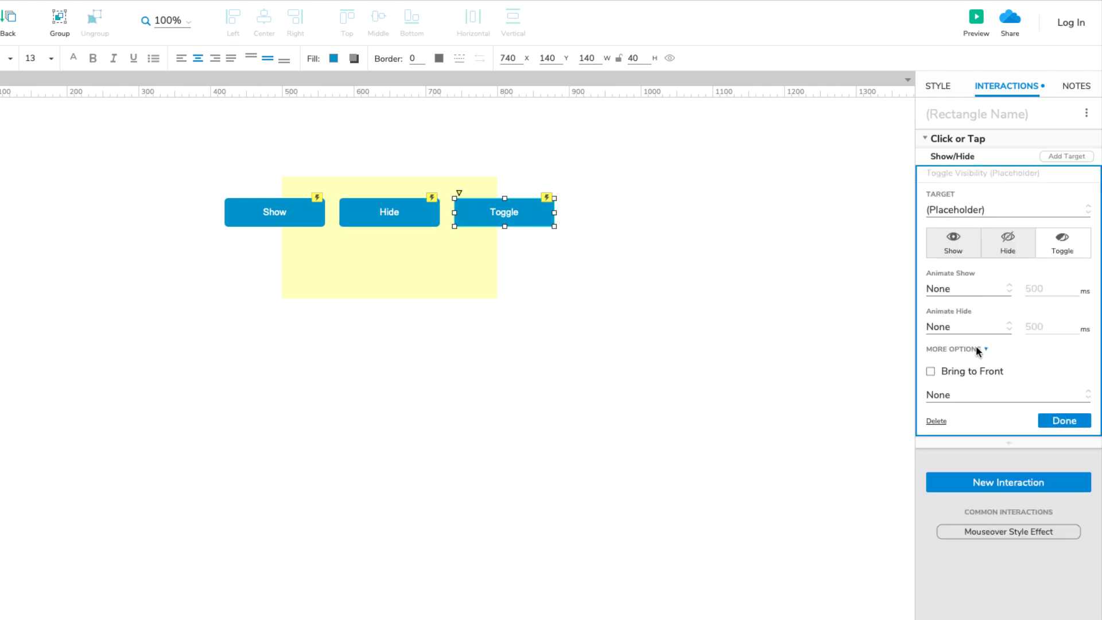
pyautogui.click(969, 395)
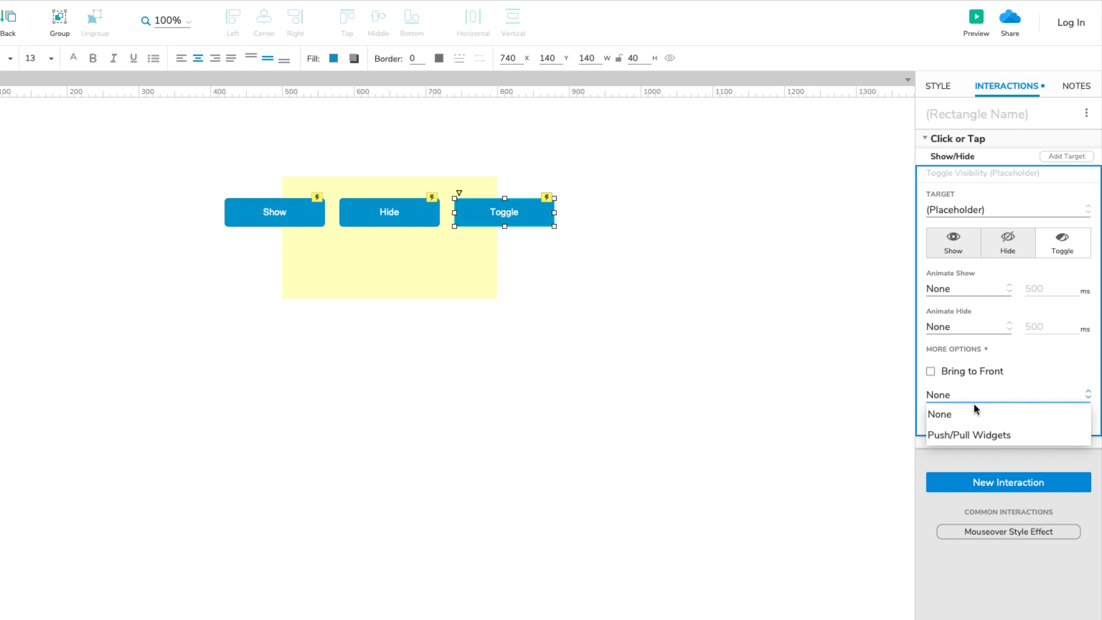
pyautogui.click(990, 434)
pyautogui.click(1041, 474)
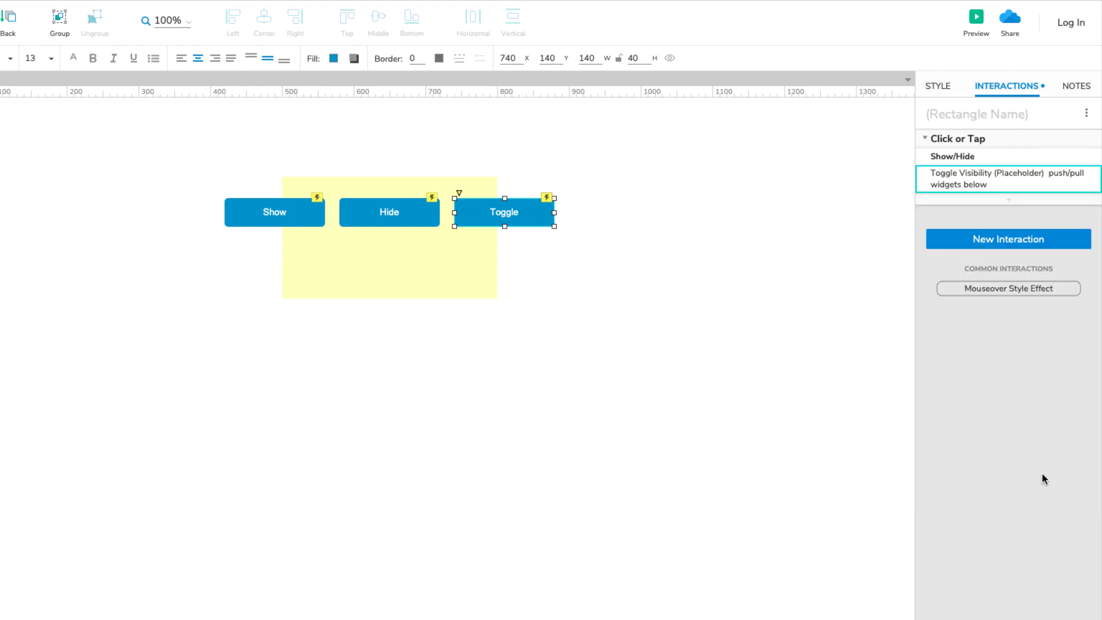
# - Preview the page and try Show, Hide, then Toggle twice as the buttons shift down and up
pyautogui.click(976, 17)
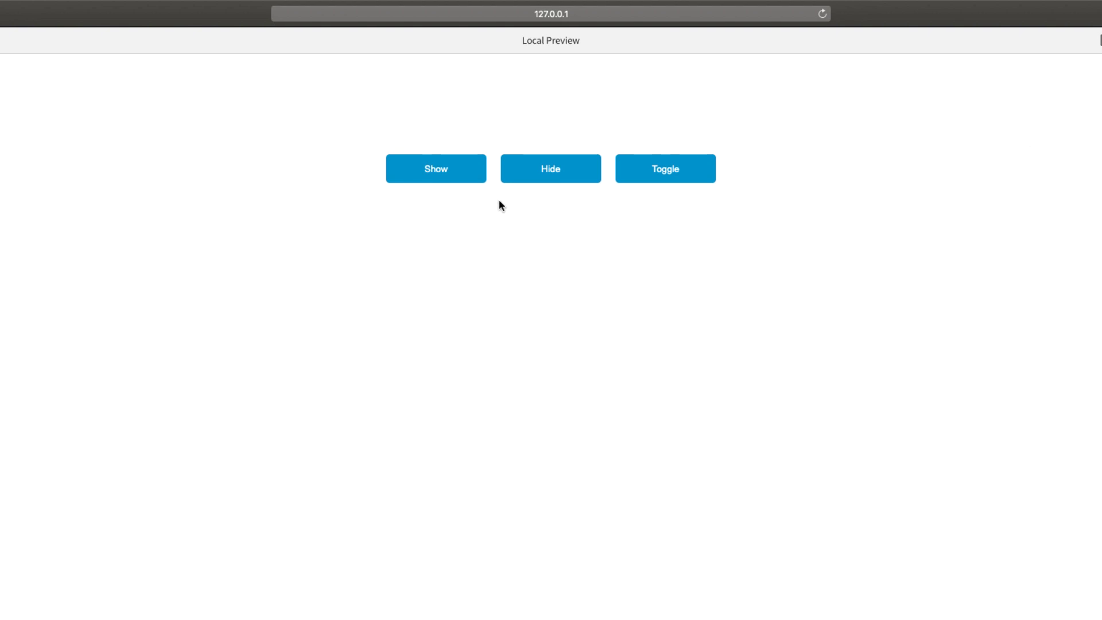
pyautogui.click(476, 181)
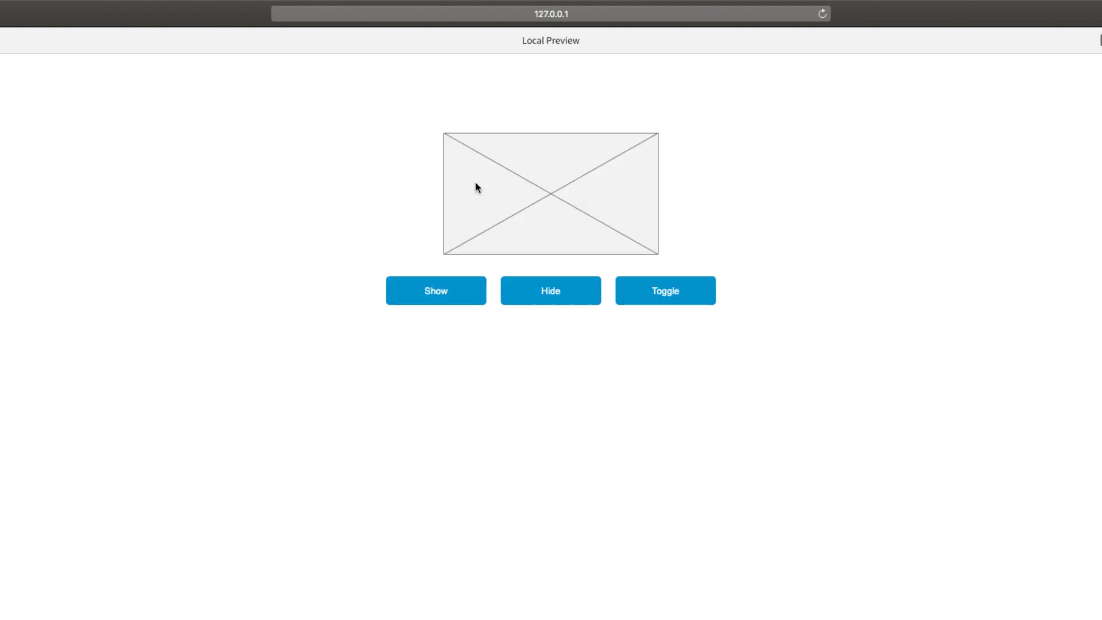
pyautogui.click(518, 290)
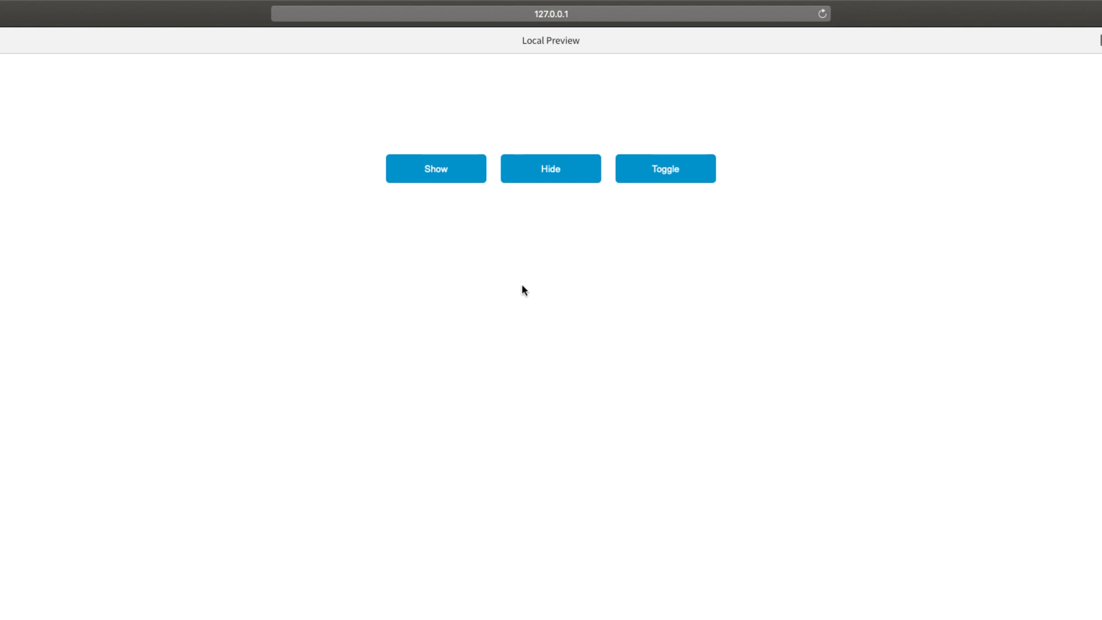
pyautogui.click(634, 178)
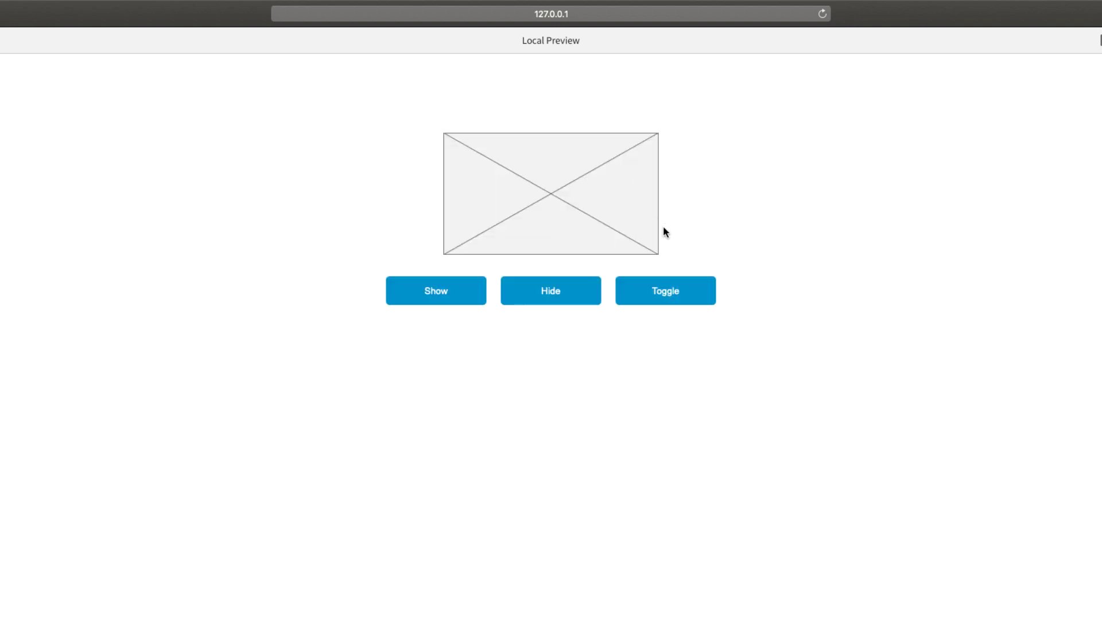
pyautogui.click(688, 291)
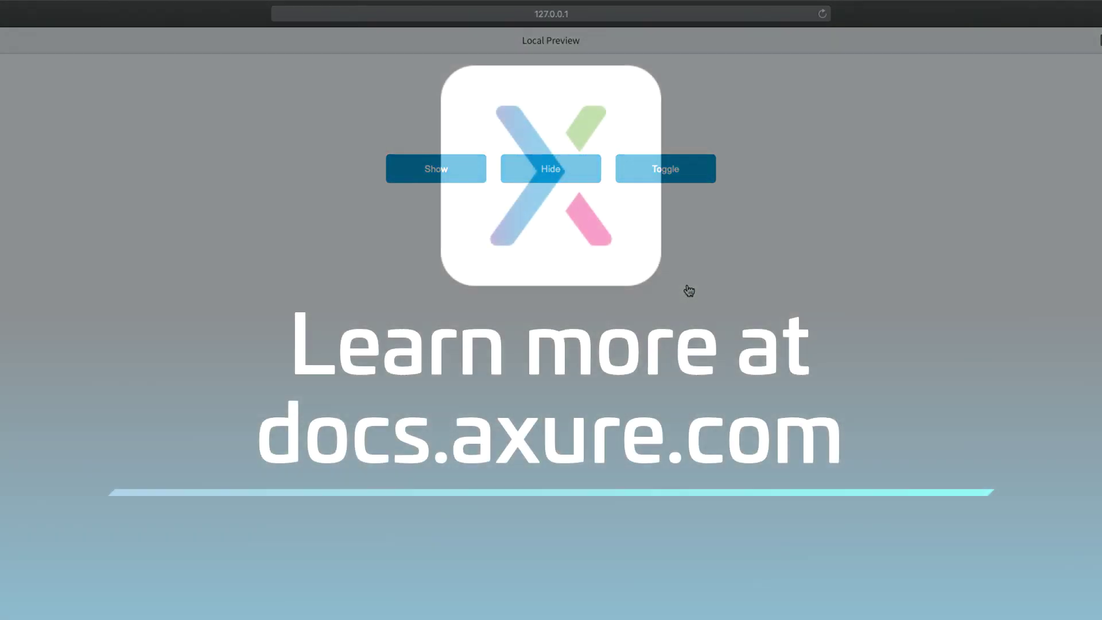